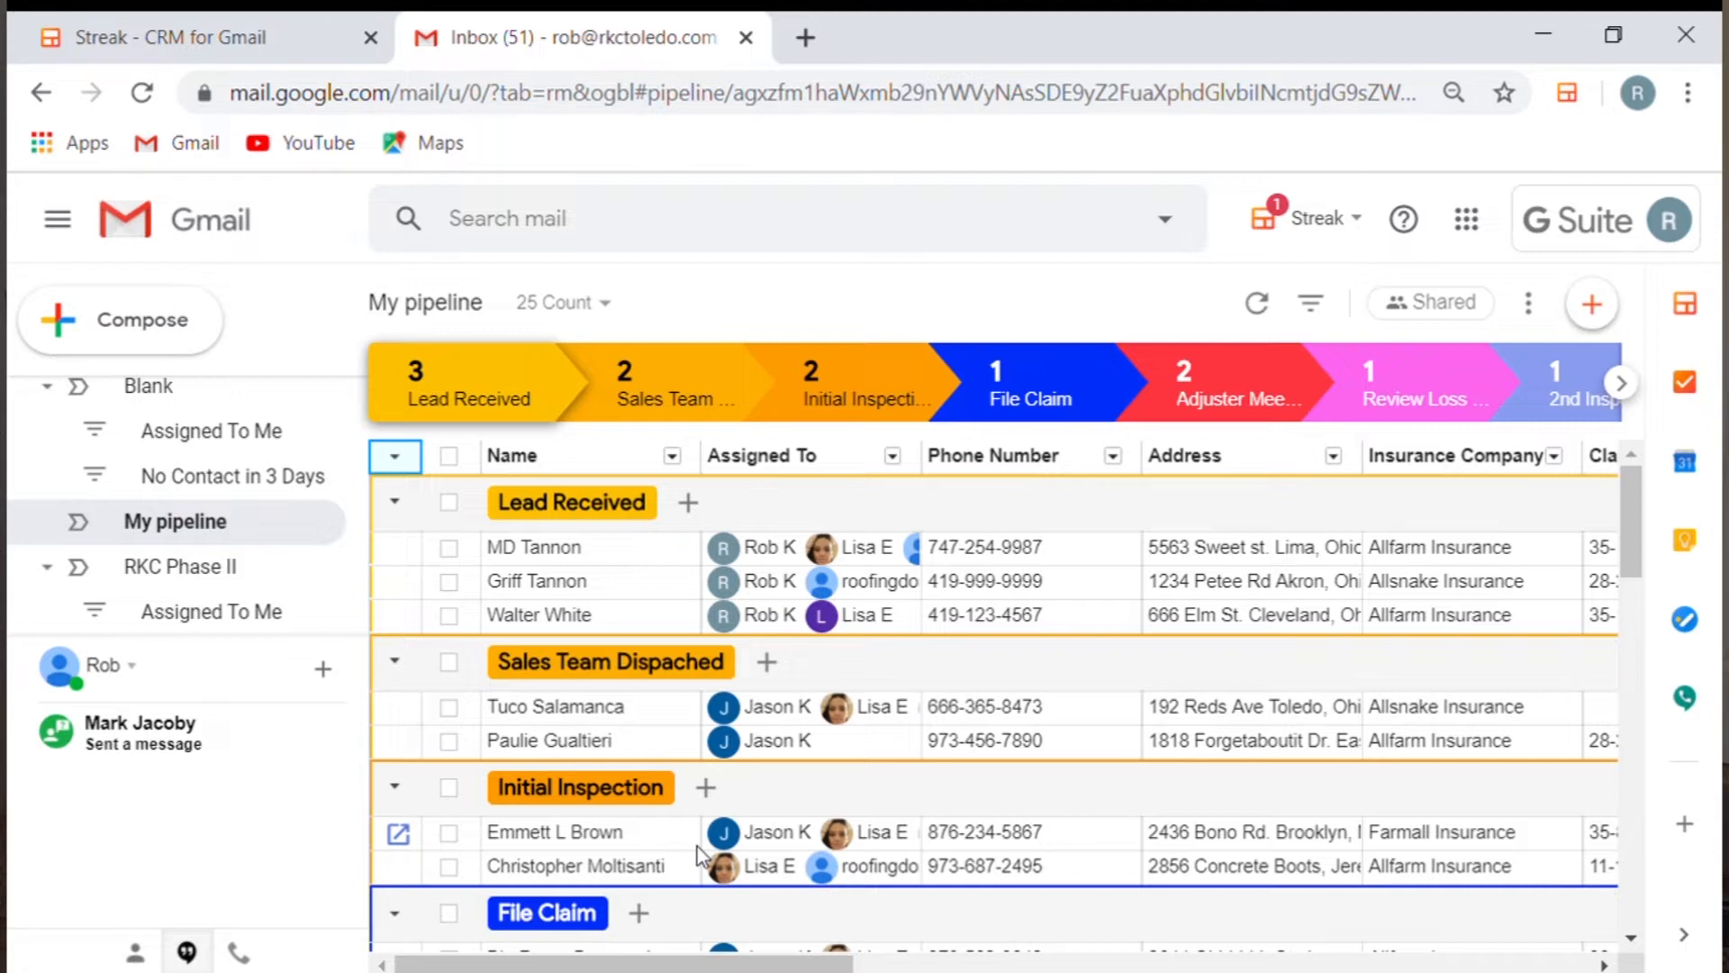
# Open the record in the pipeline's Xactimate Estimate stage, review its comment history and return to the pipeline
pyautogui.scroll(-5, 542, 863)
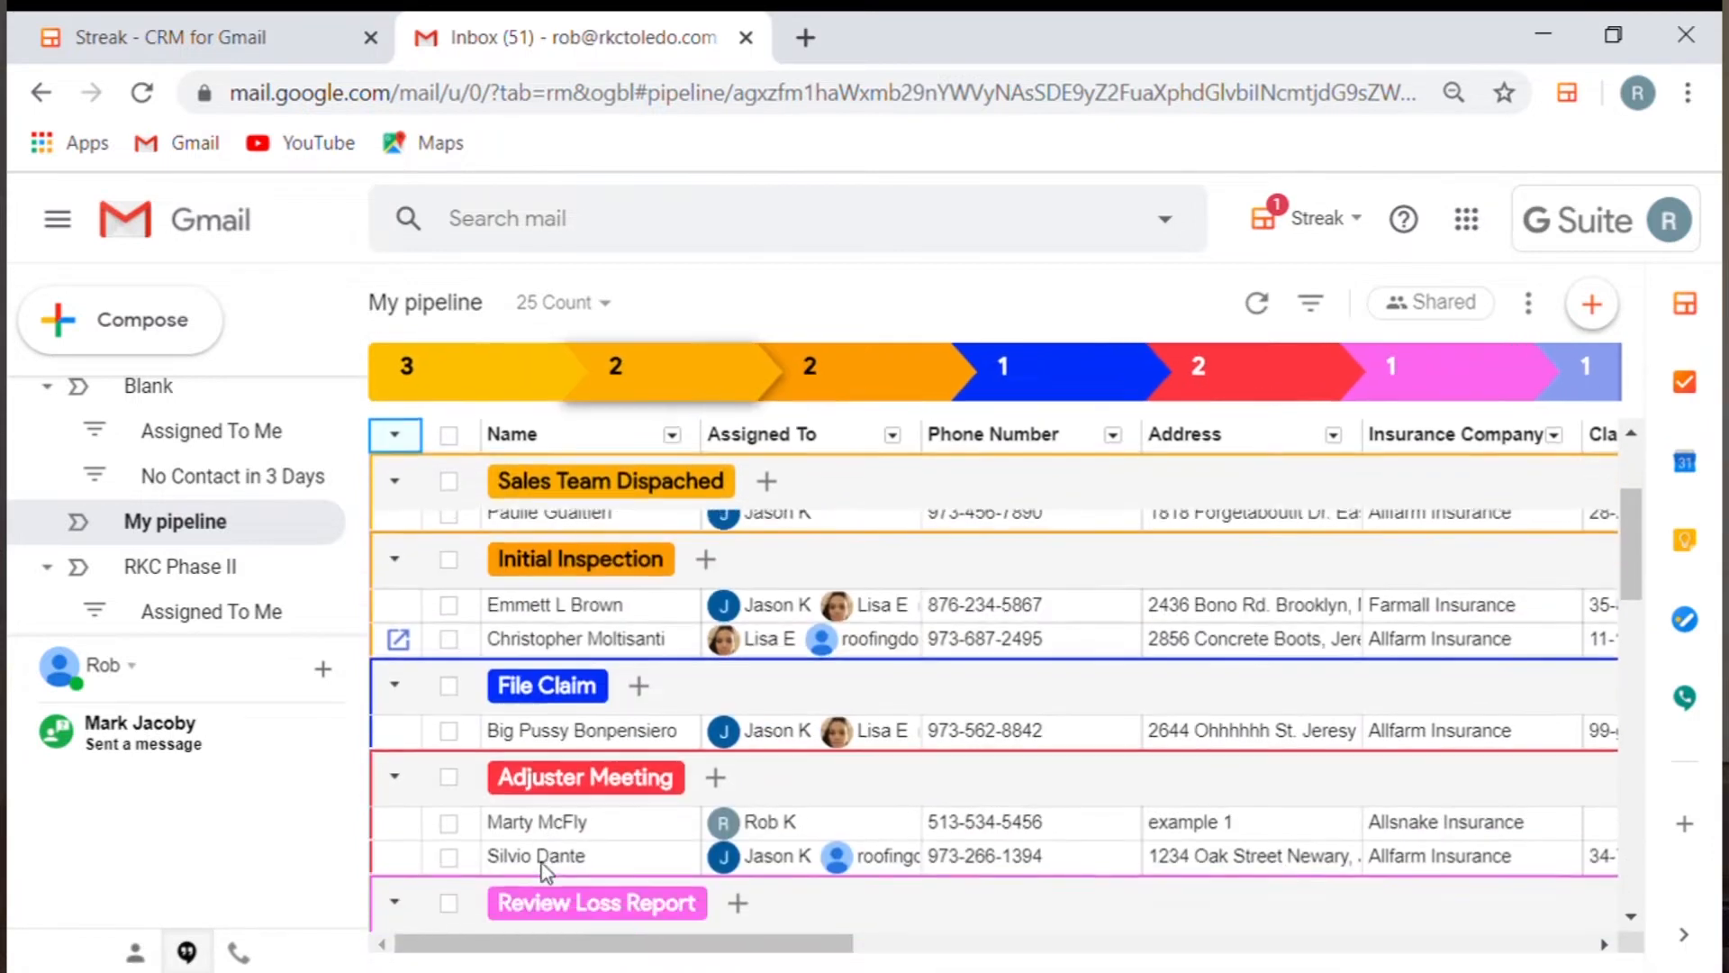
pyautogui.scroll(-3, 542, 863)
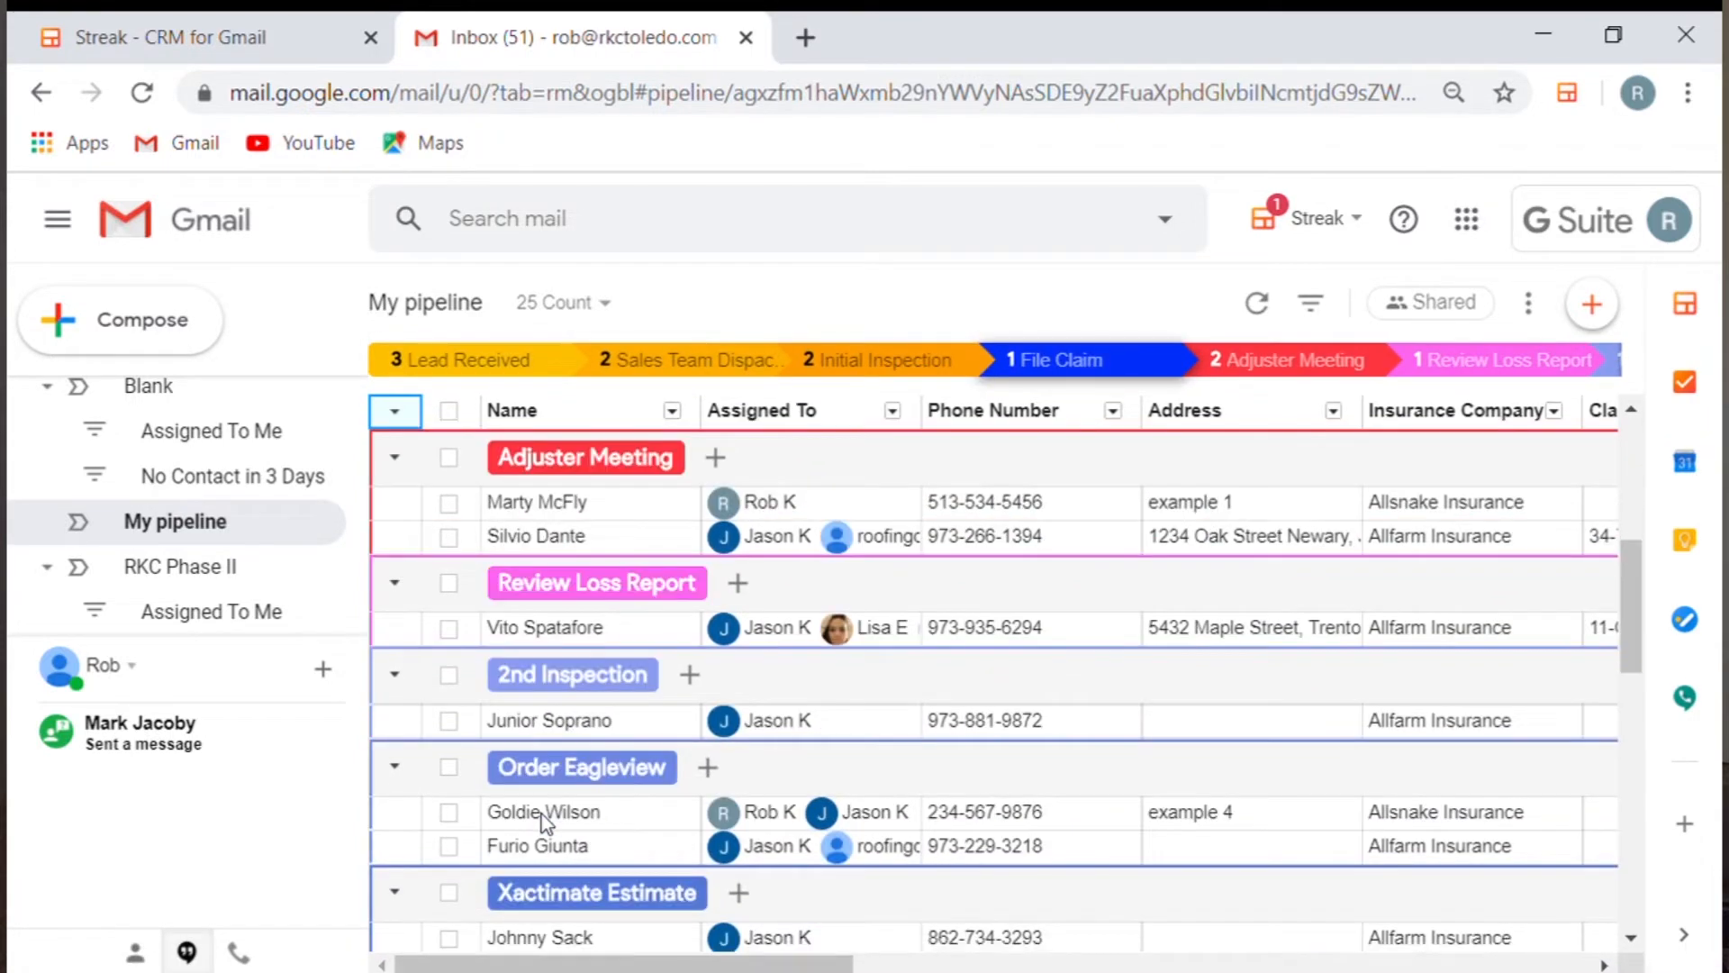
pyautogui.scroll(-3, 542, 820)
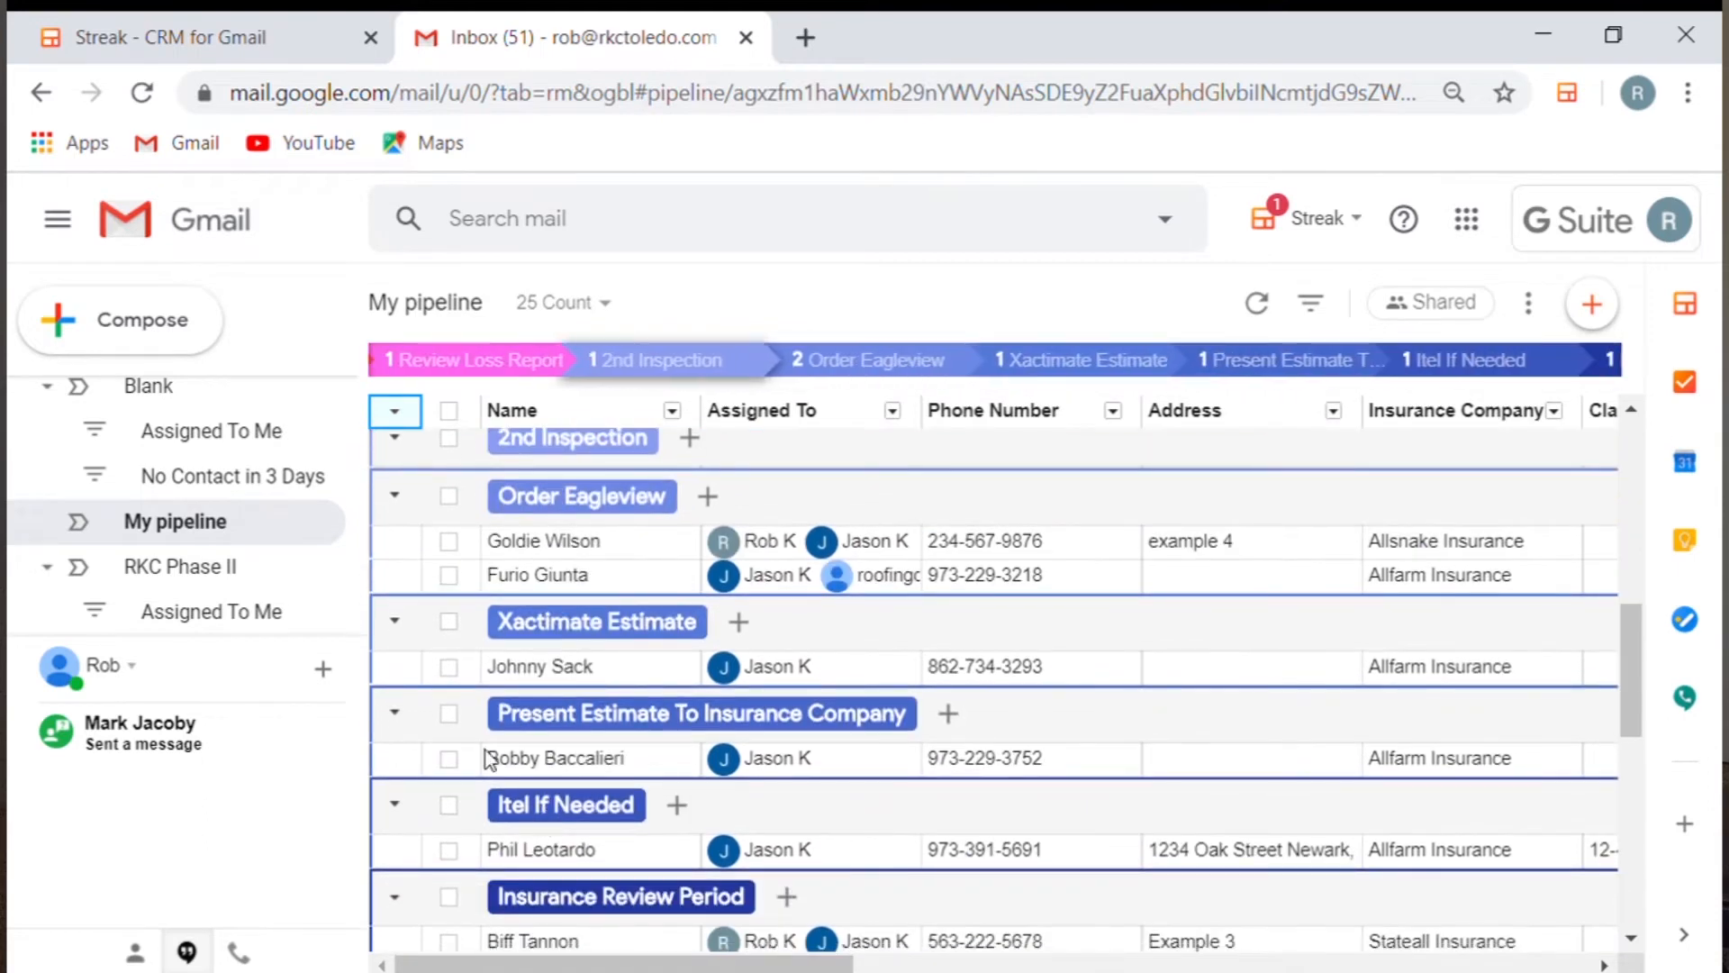
pyautogui.click(398, 670)
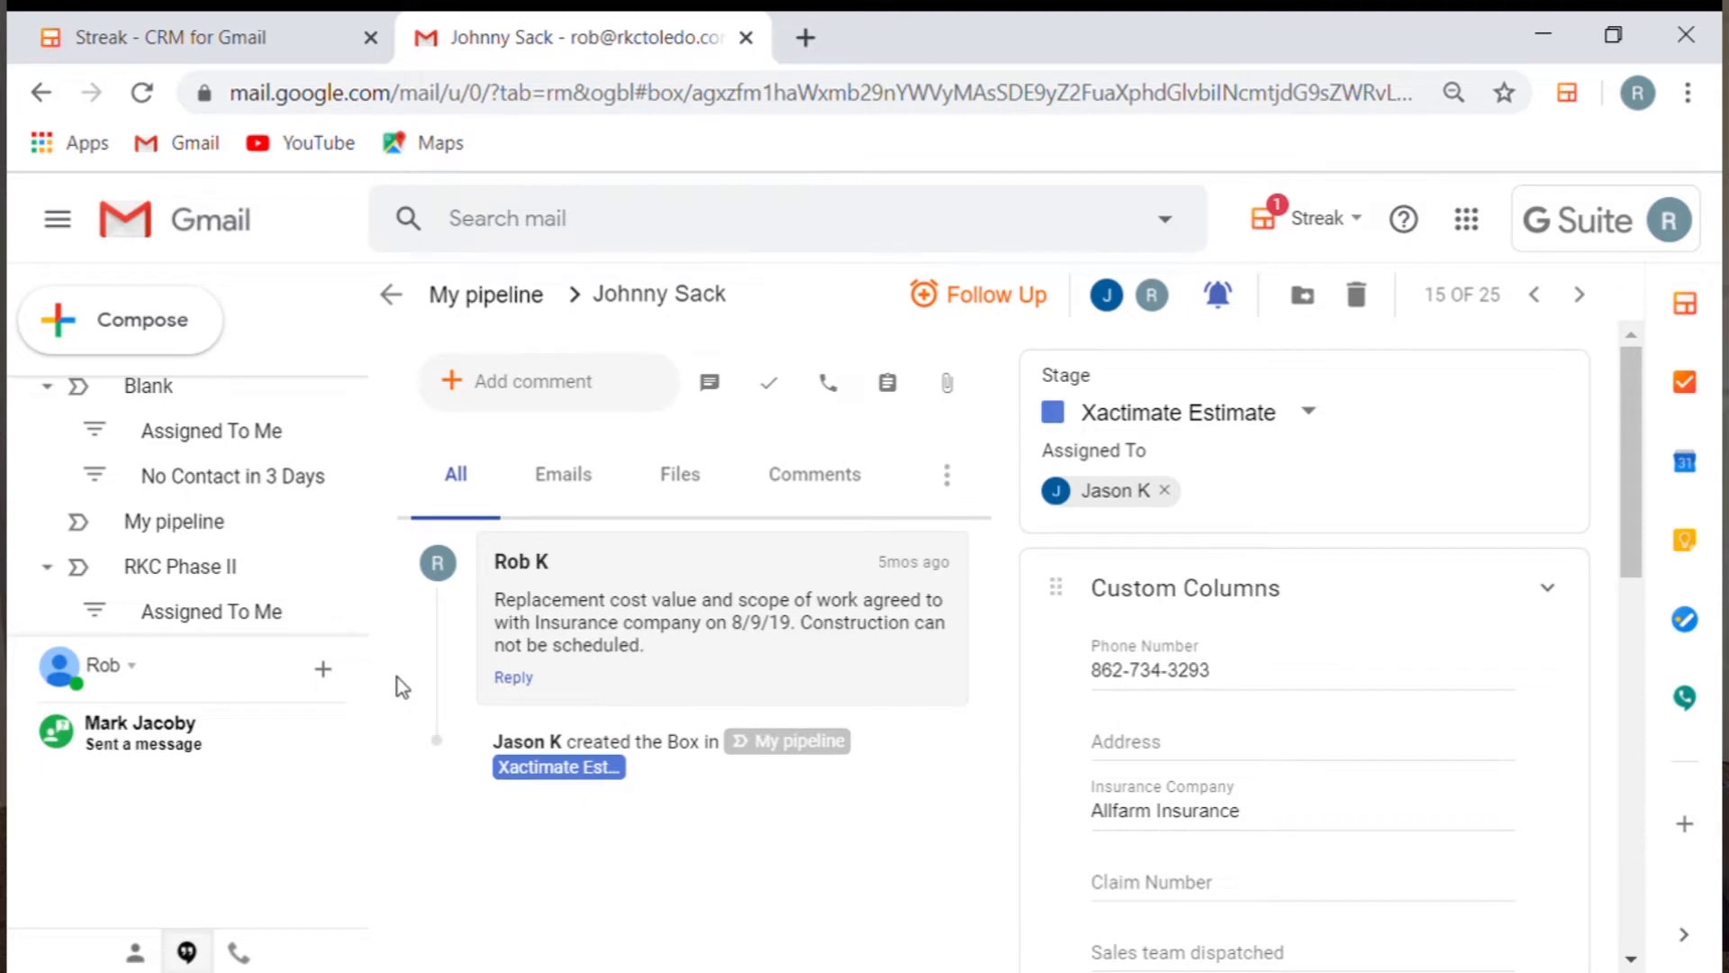
pyautogui.click(396, 306)
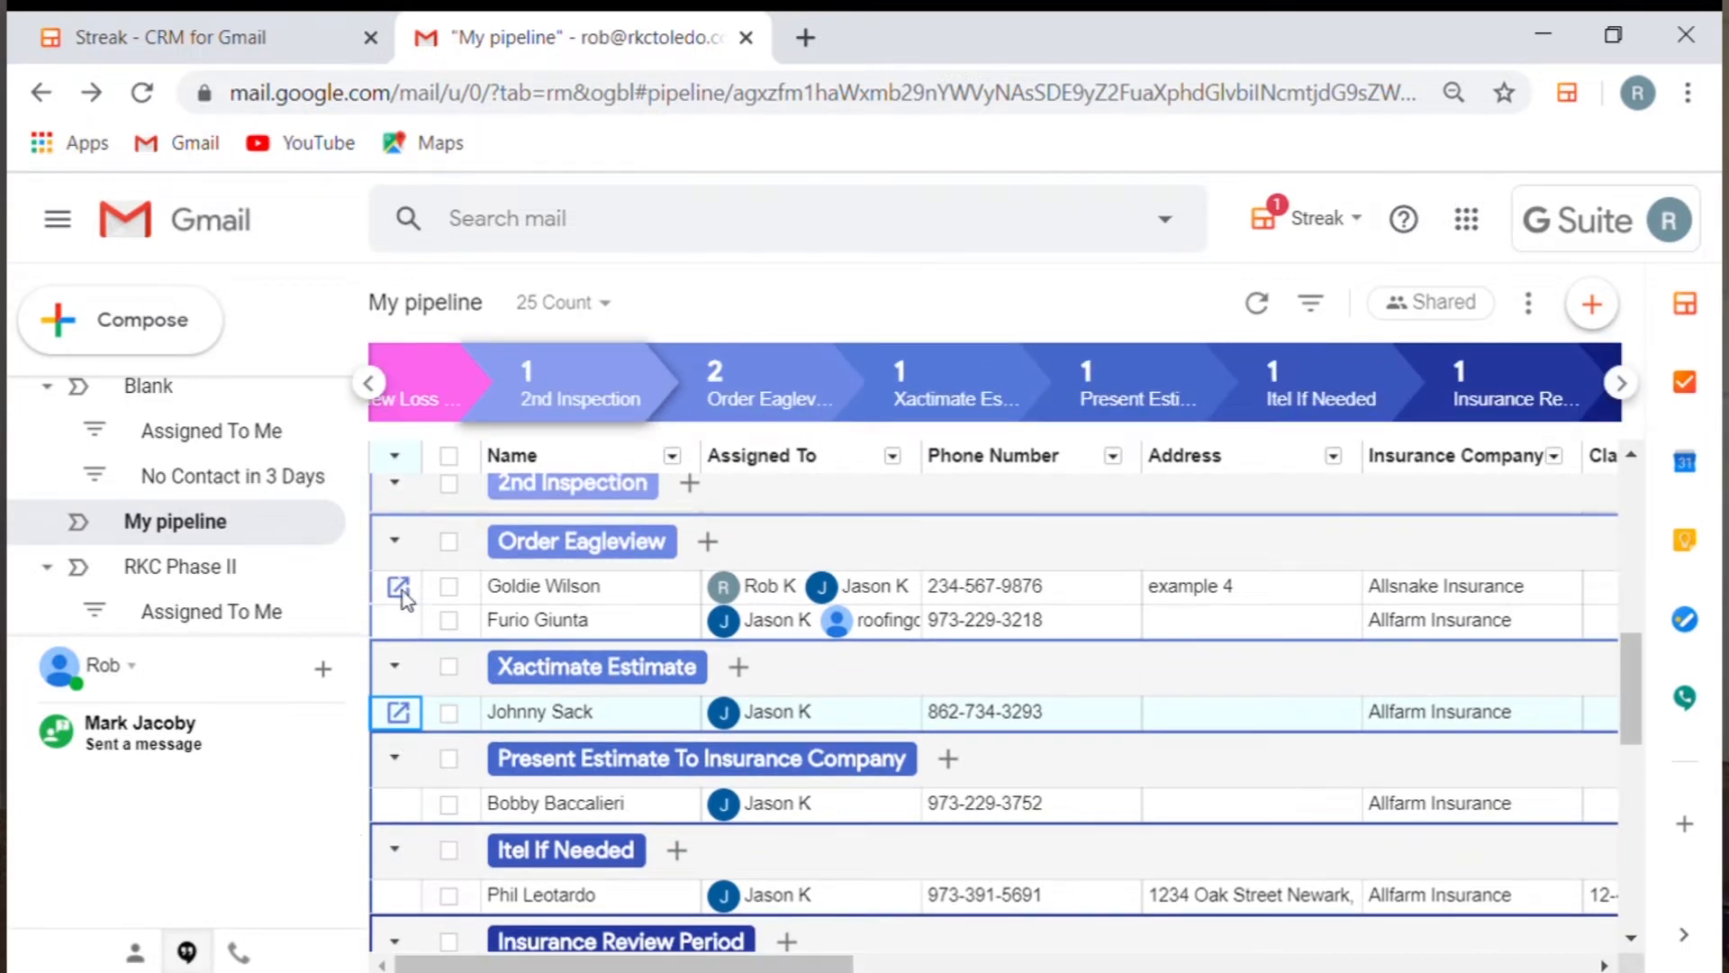
# Open the first record in the Order Eagleview stage and add a task reading "please check email"
pyautogui.click(398, 586)
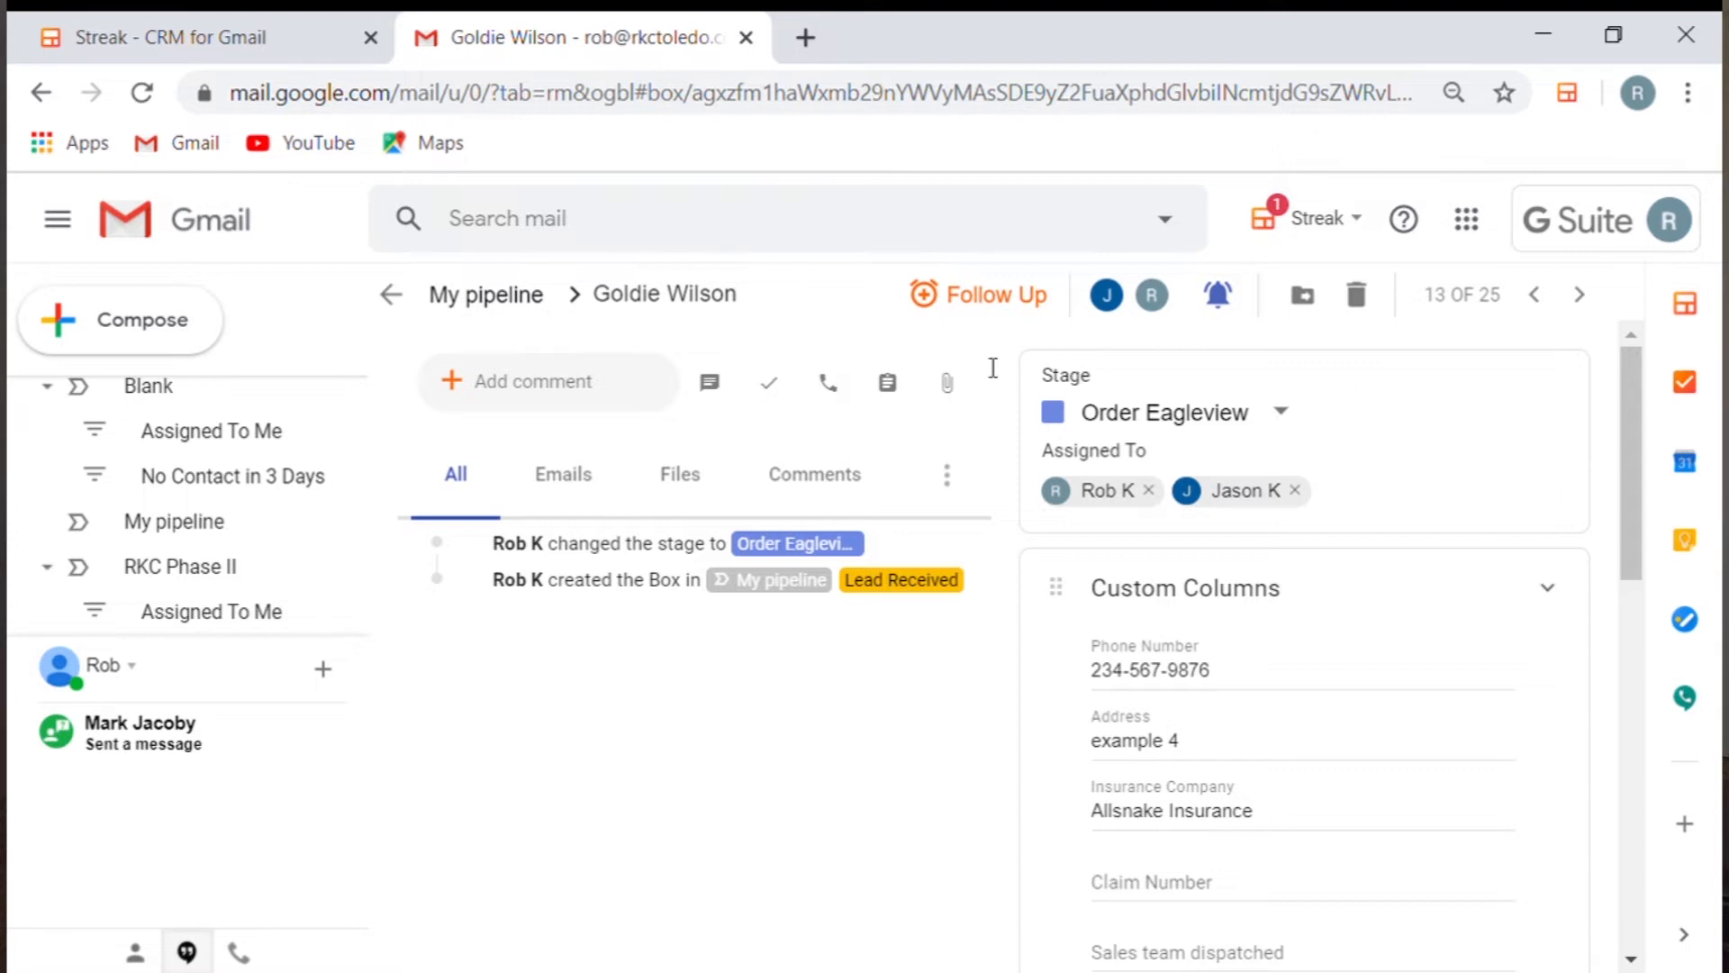
pyautogui.click(770, 385)
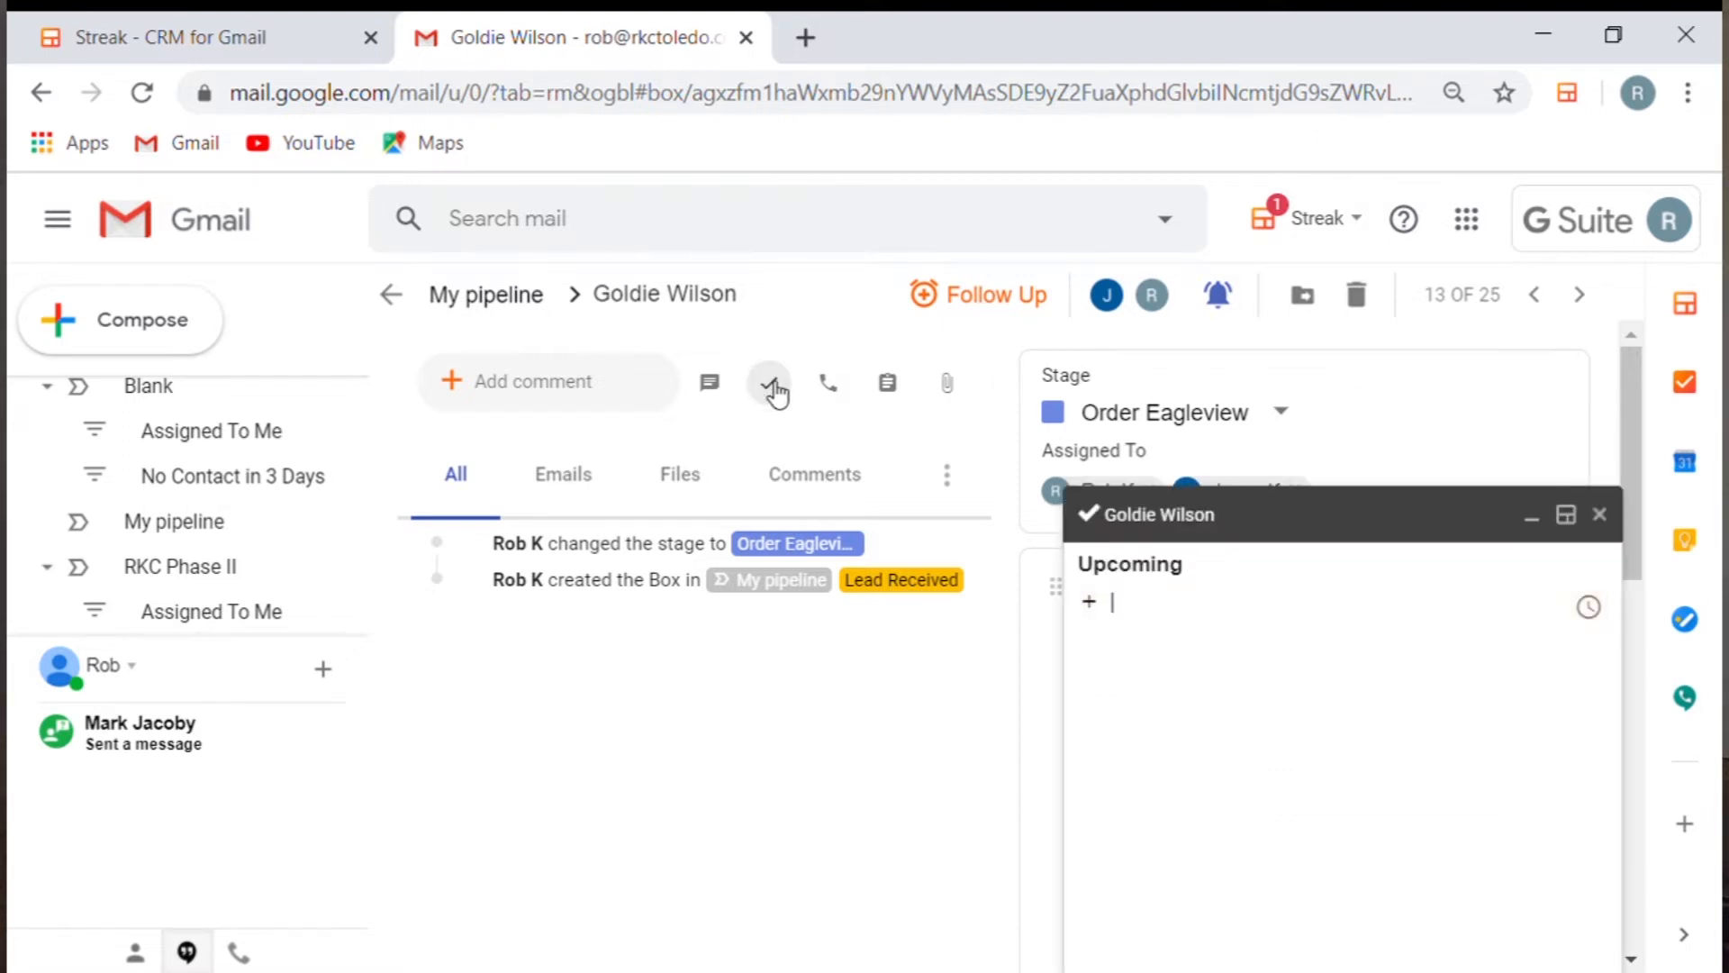
pyautogui.write('pl')
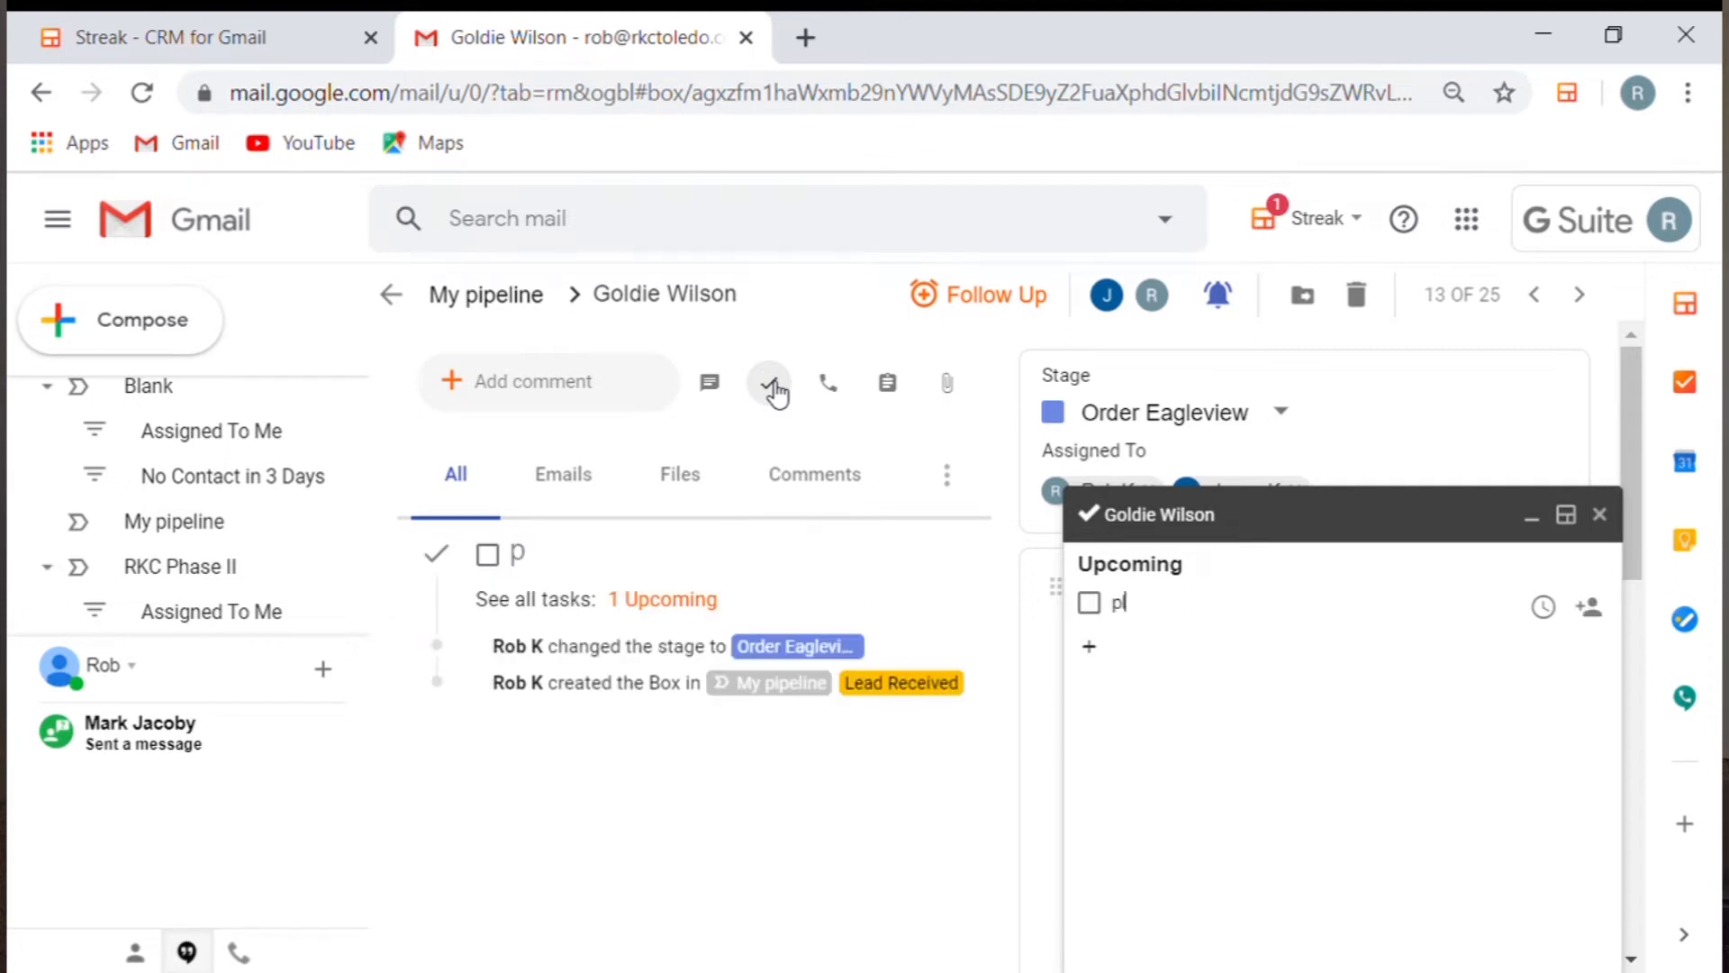
pyautogui.write('ease chec')
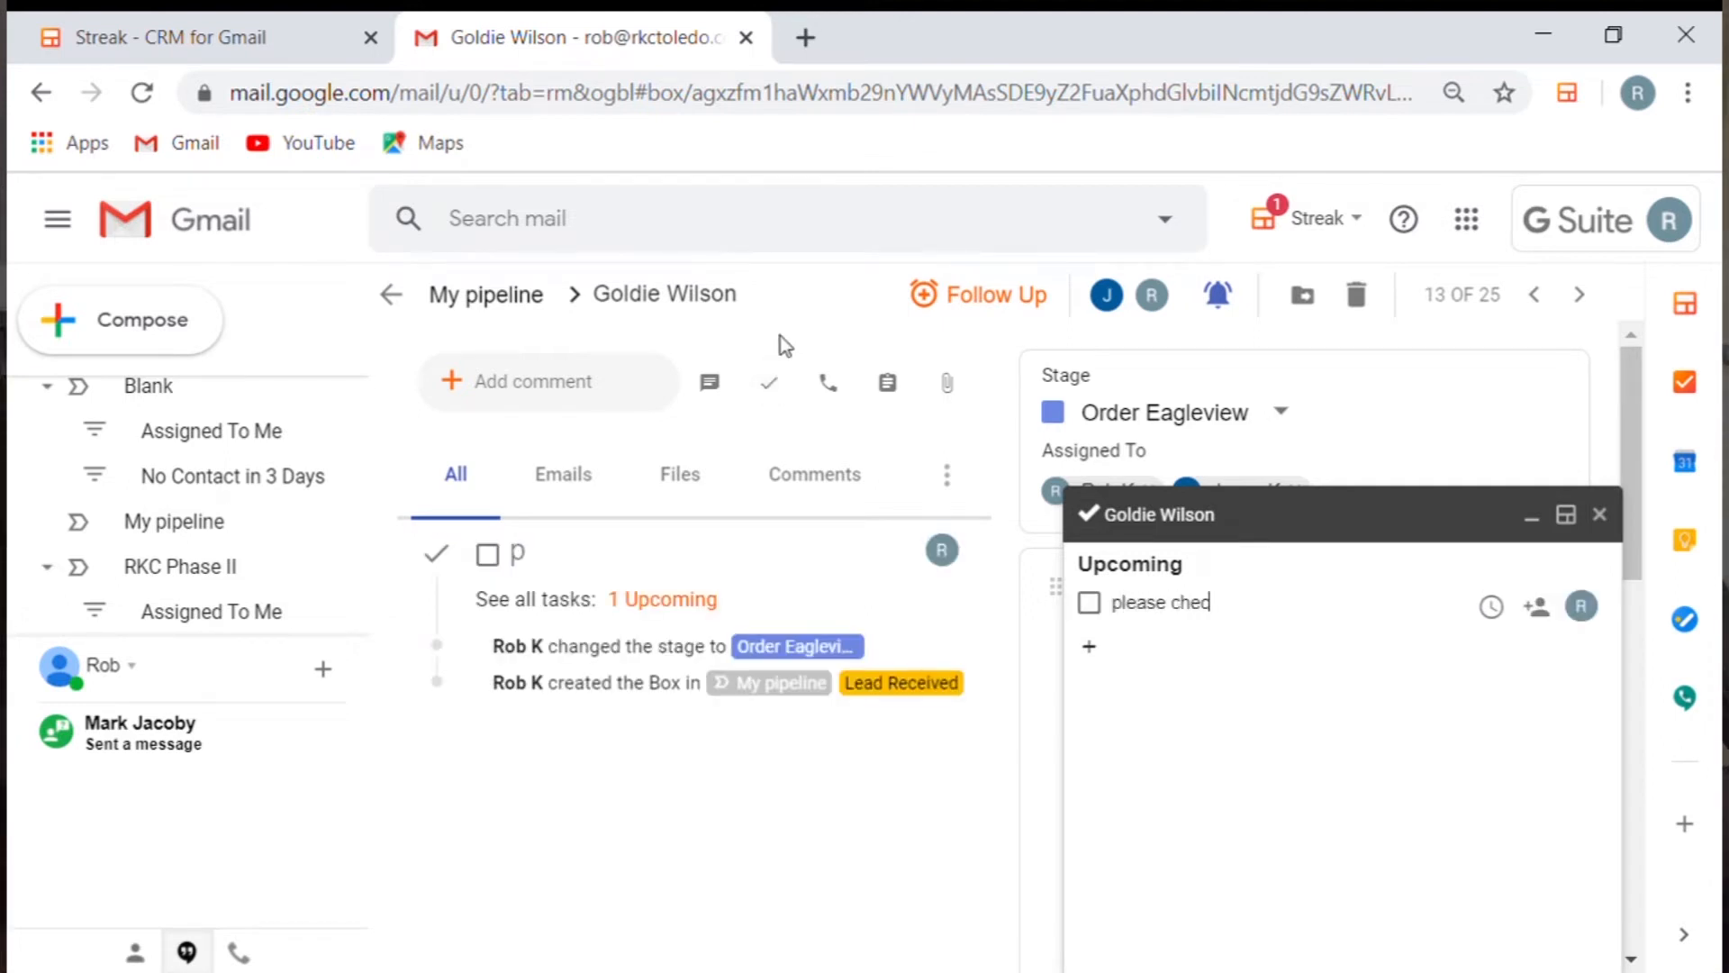
pyautogui.write('k')
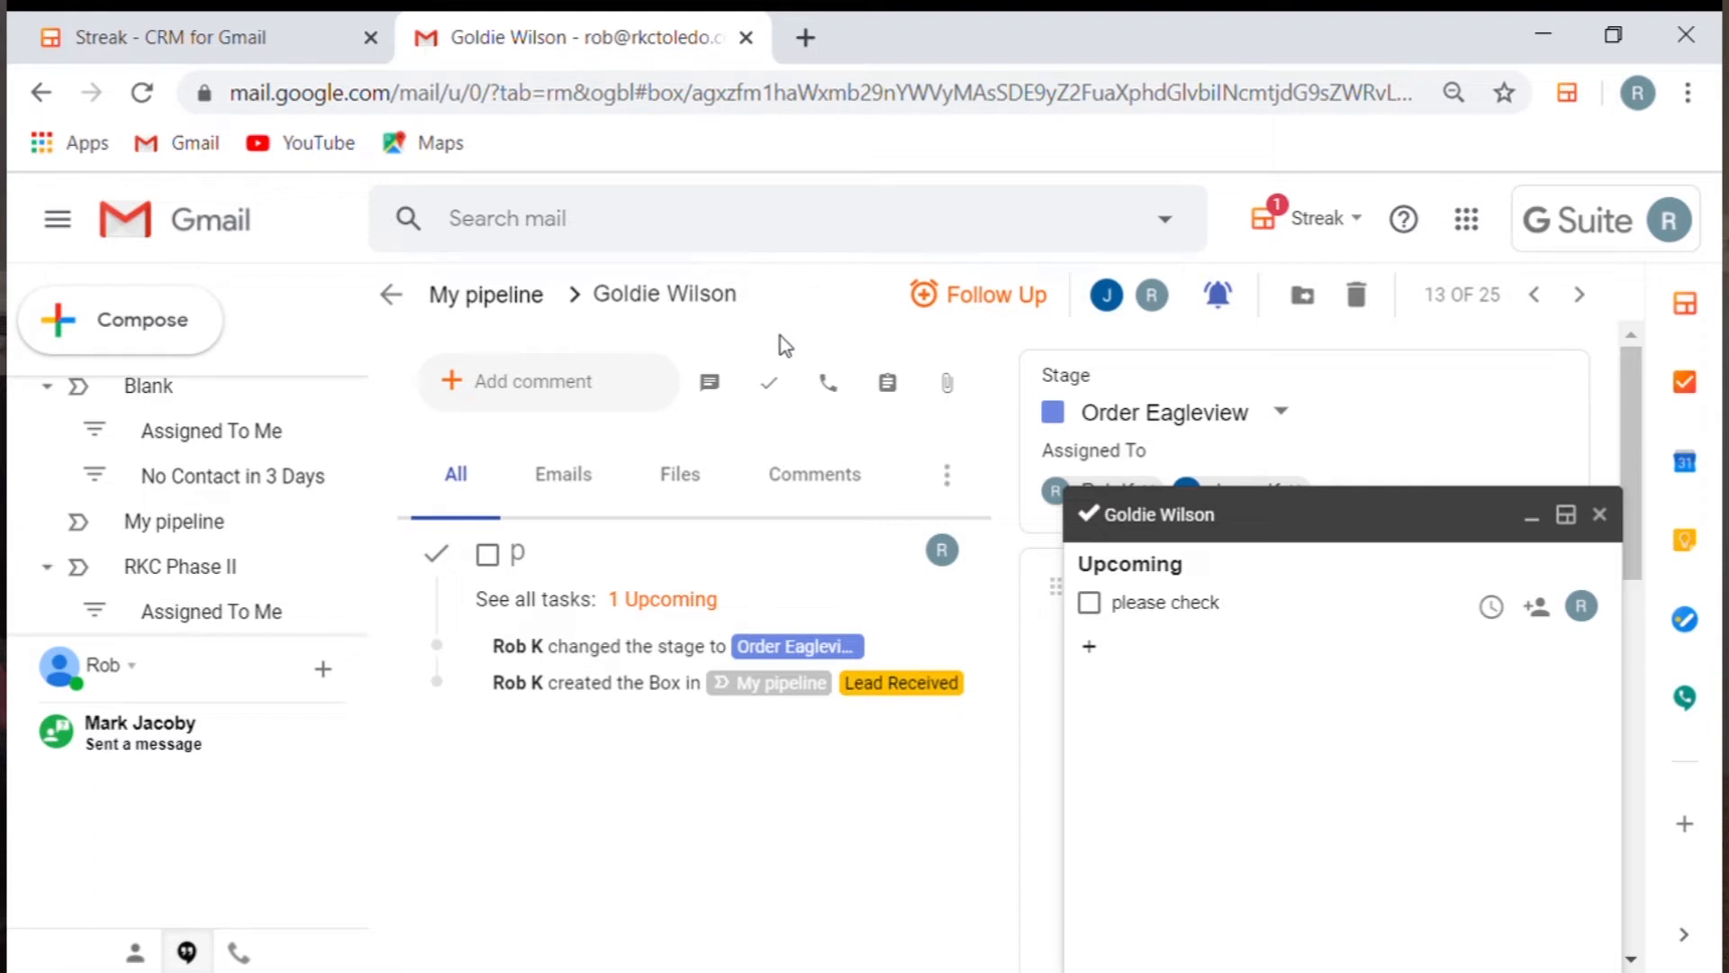
pyautogui.write(' email')
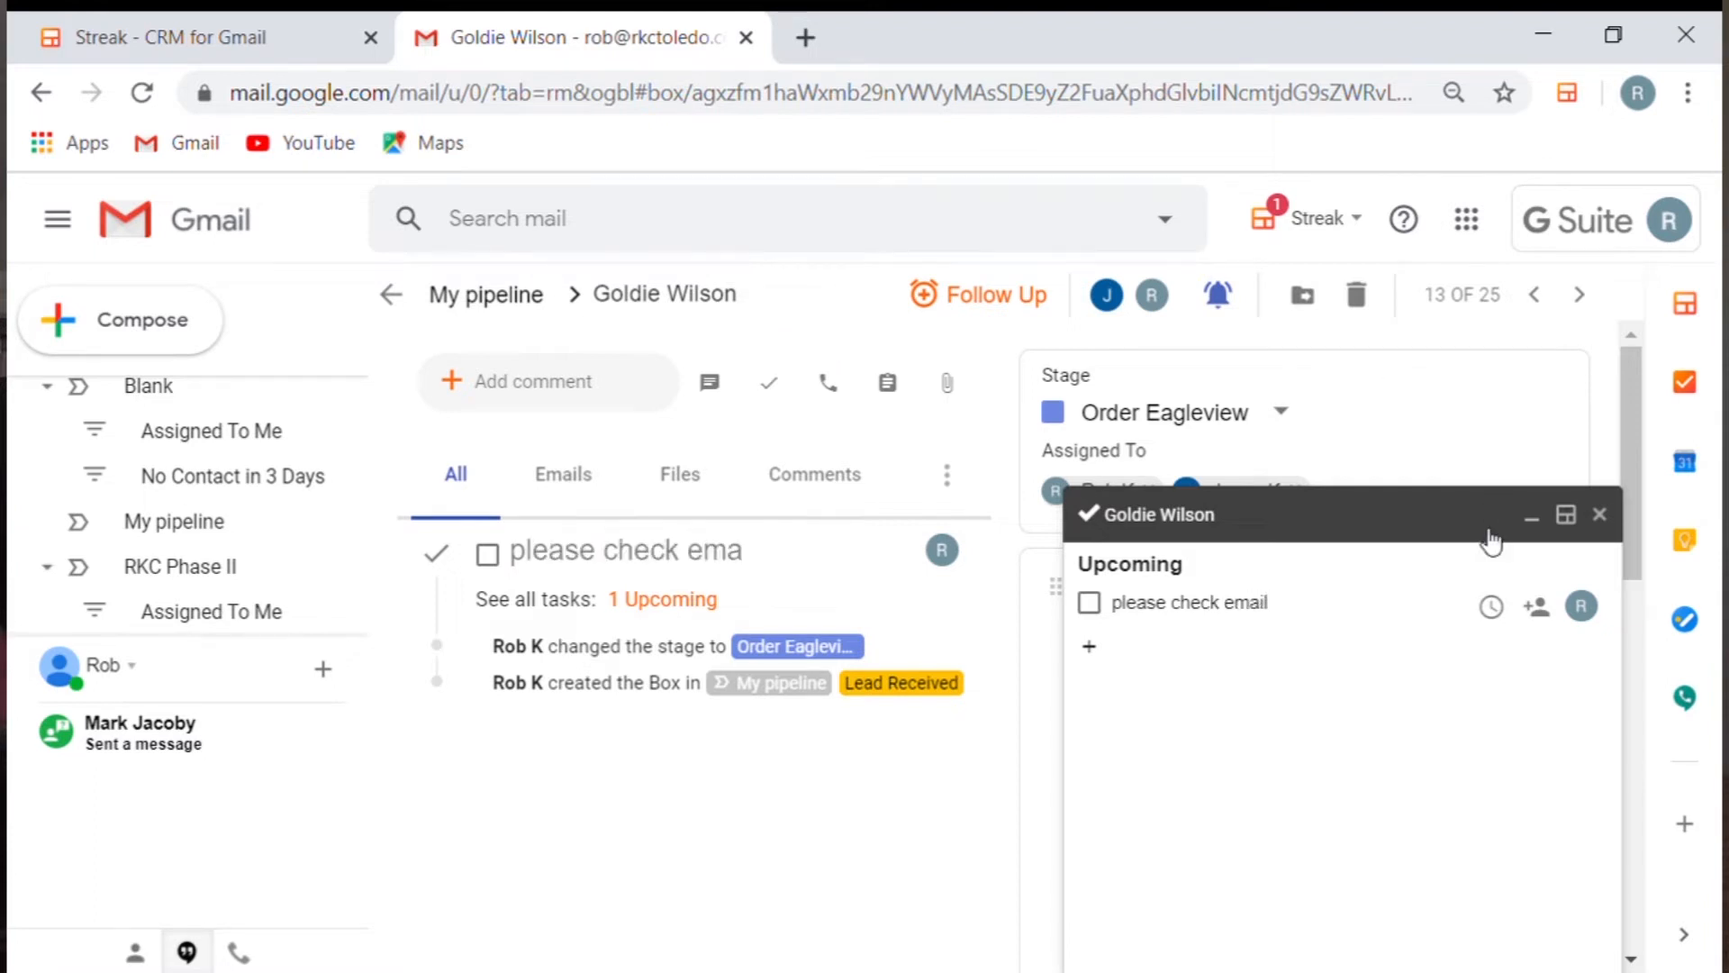
# Make the new task due "Tomorrow at 8am", add the second team member on the record as an assignee, and close the task window
pyautogui.click(1493, 608)
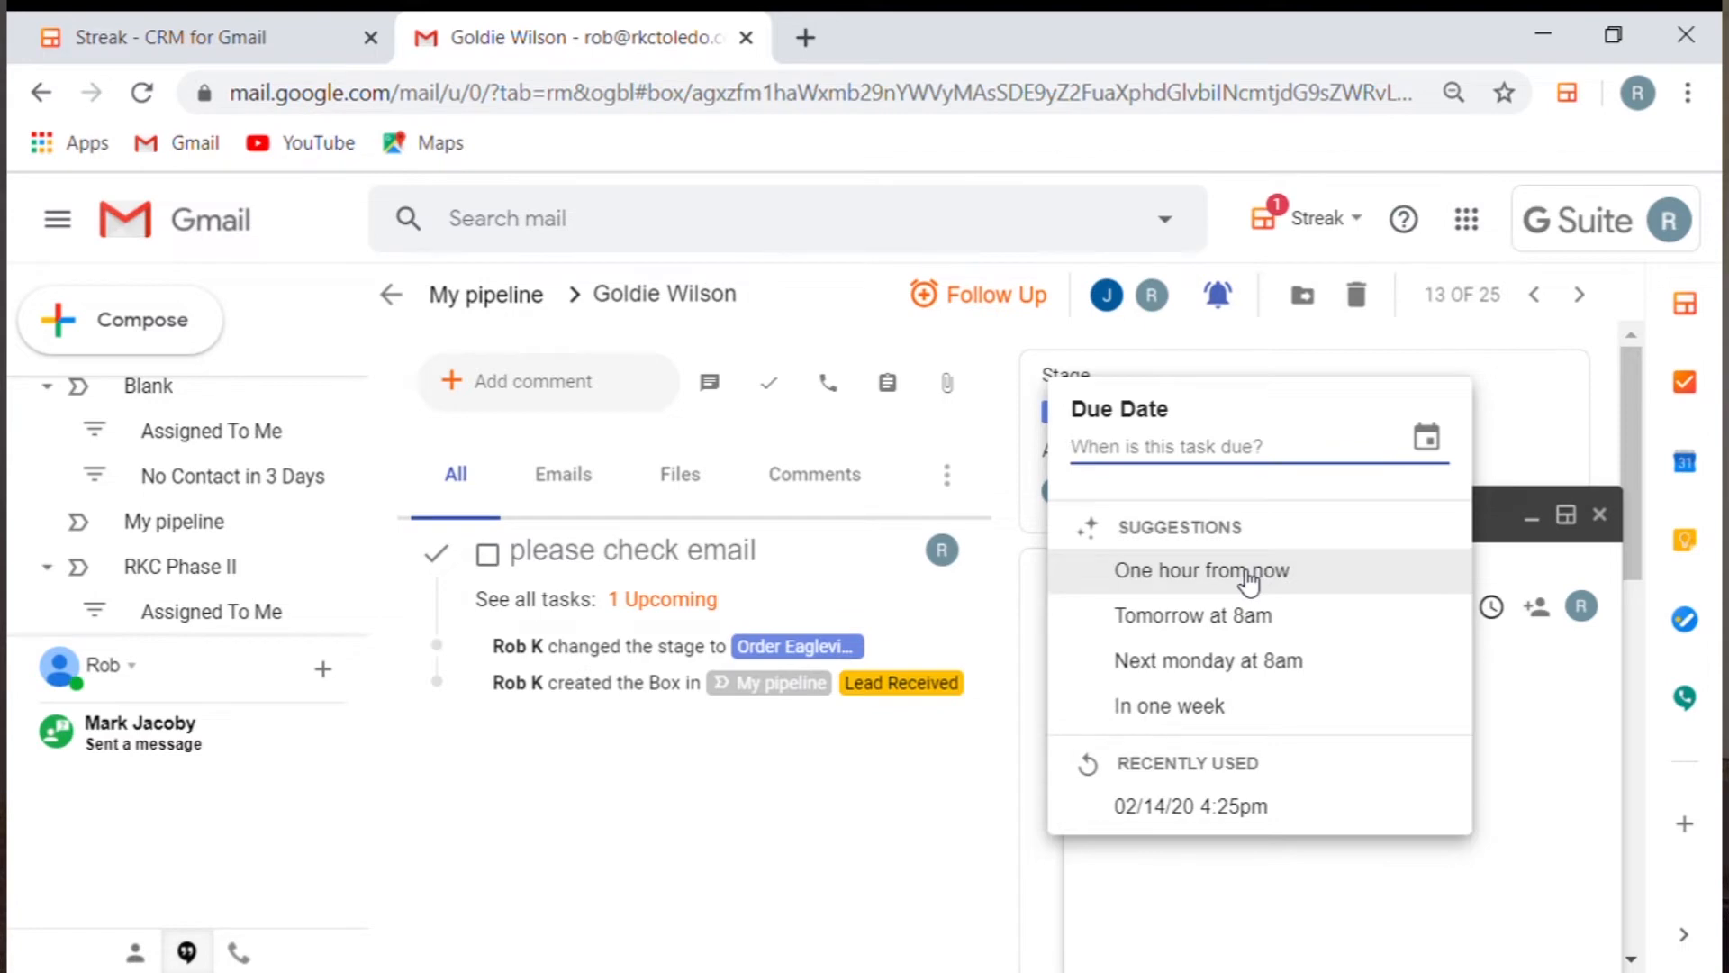
pyautogui.click(1266, 615)
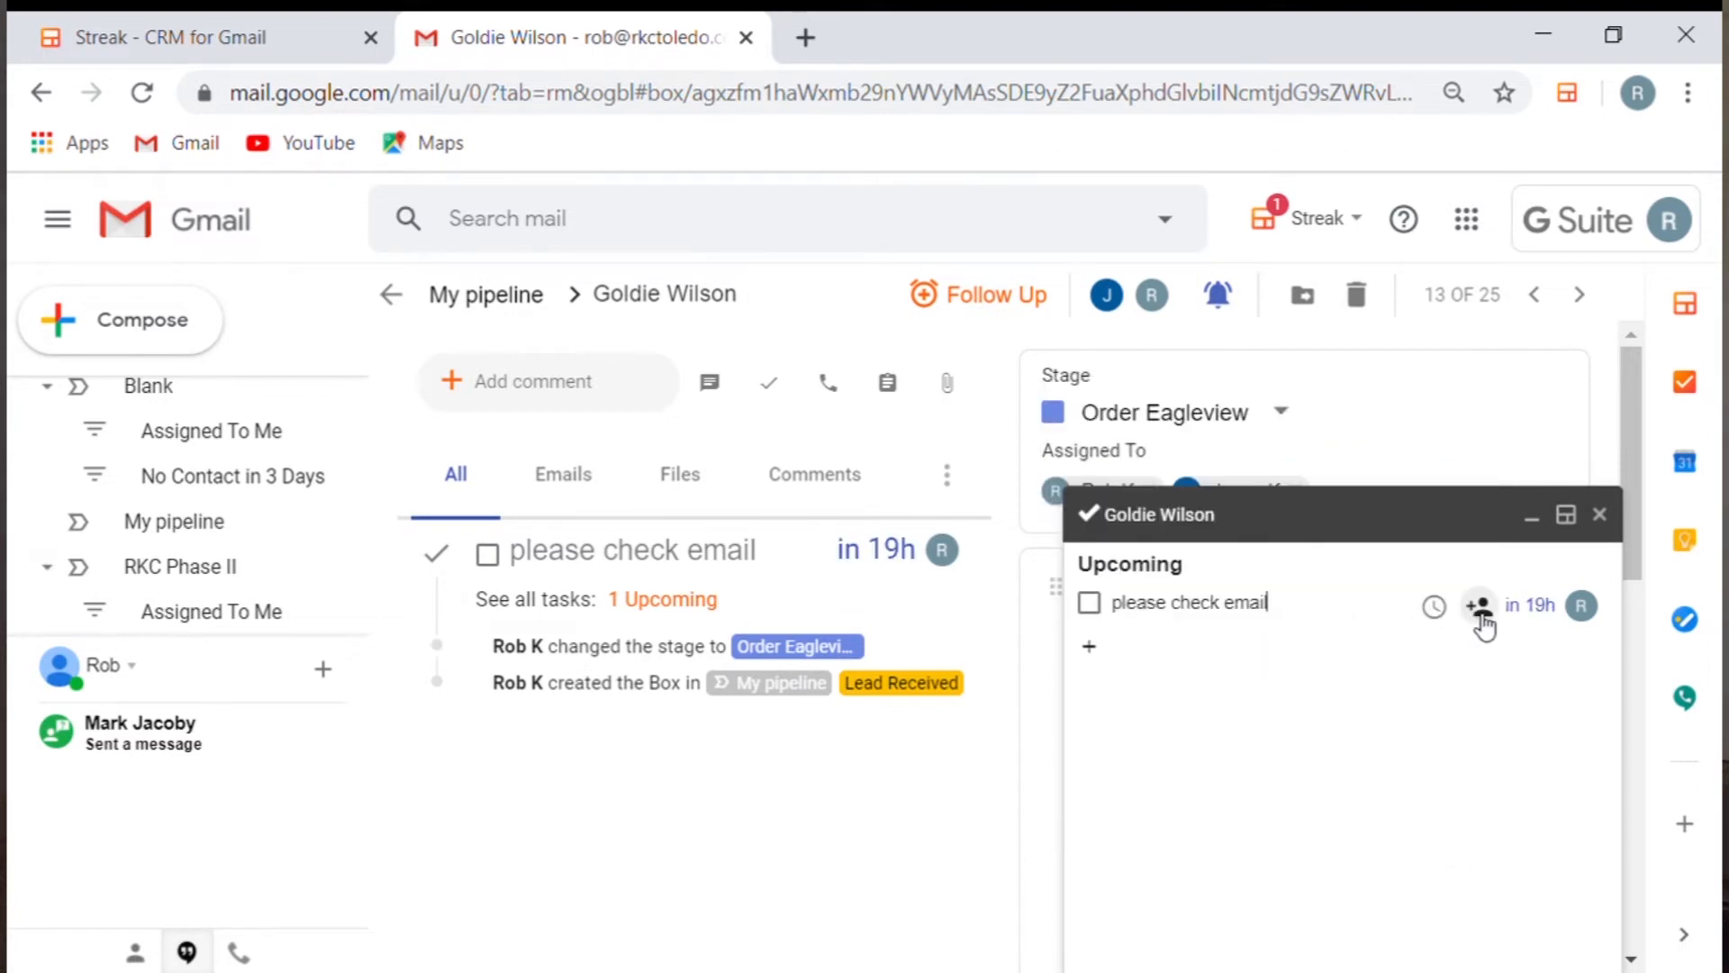
pyautogui.click(1481, 616)
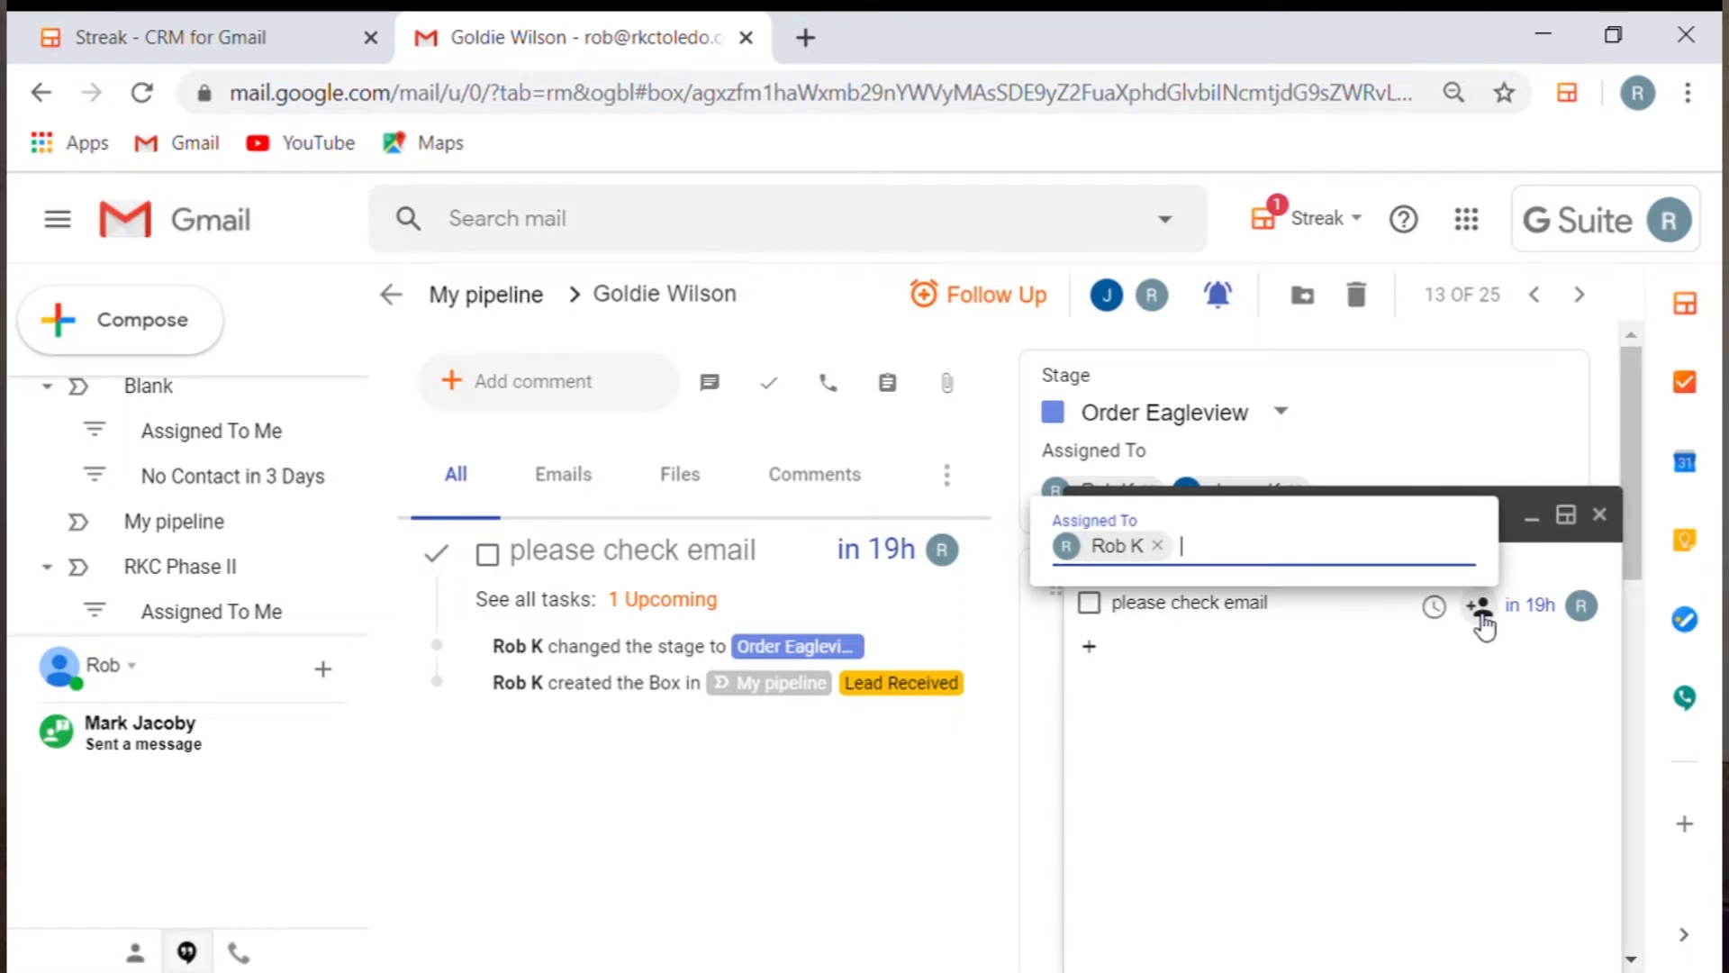
pyautogui.write('jason')
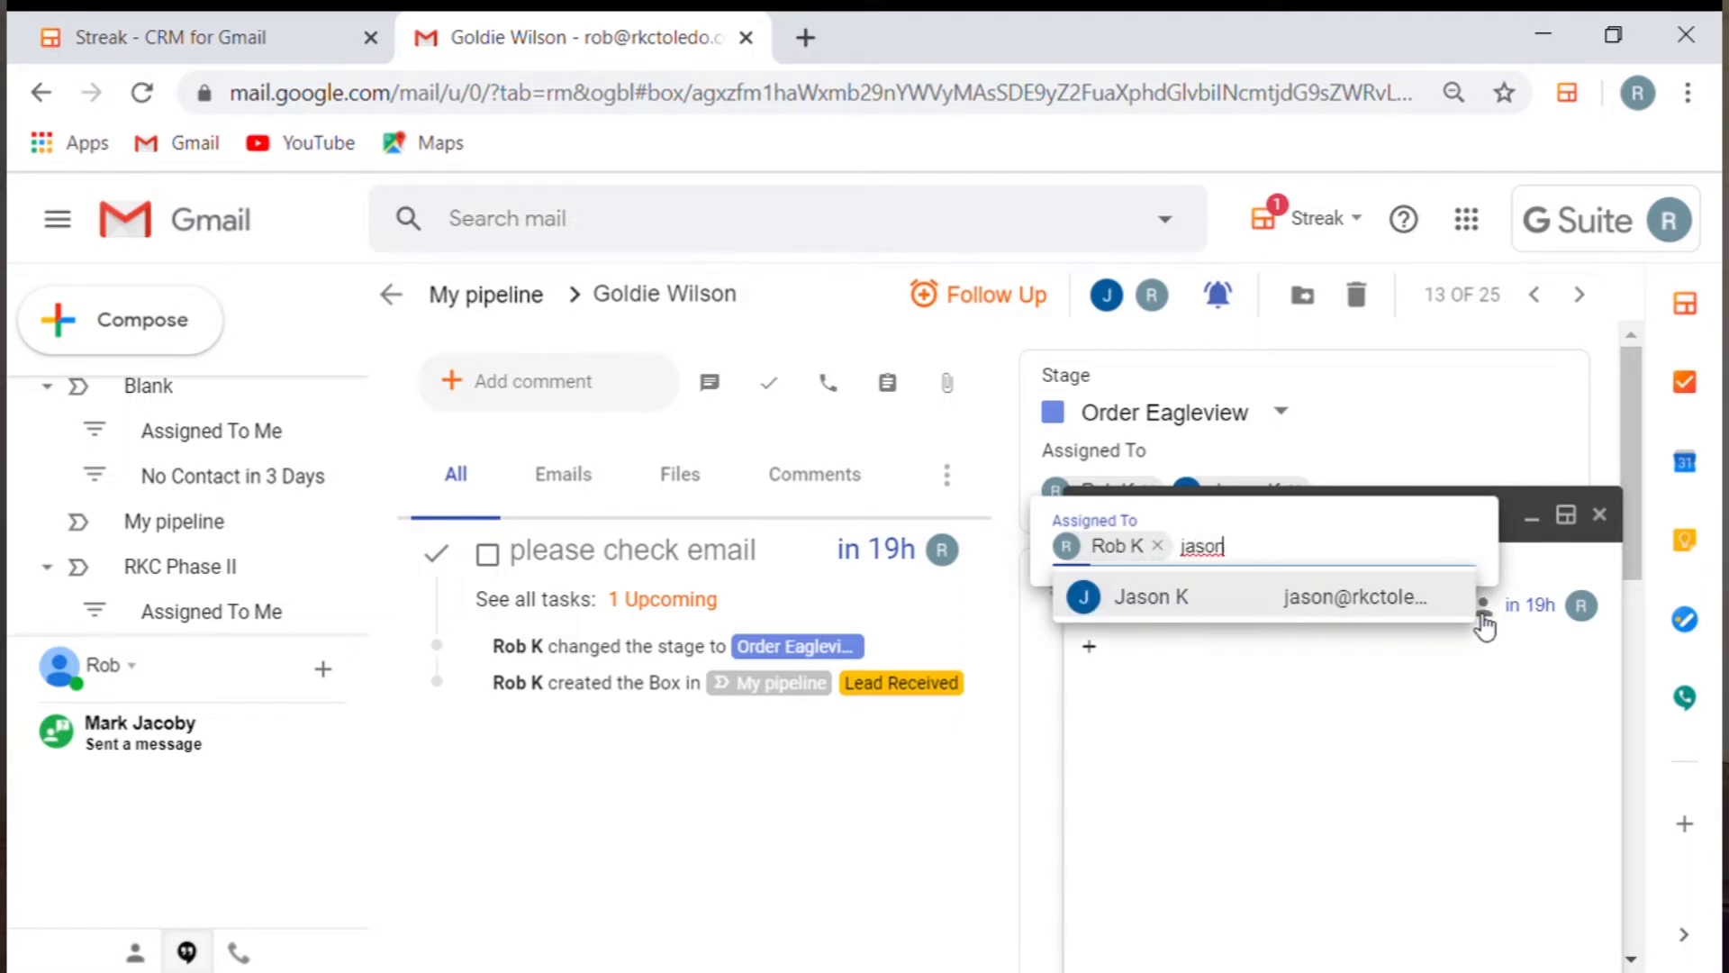
pyautogui.click(1326, 602)
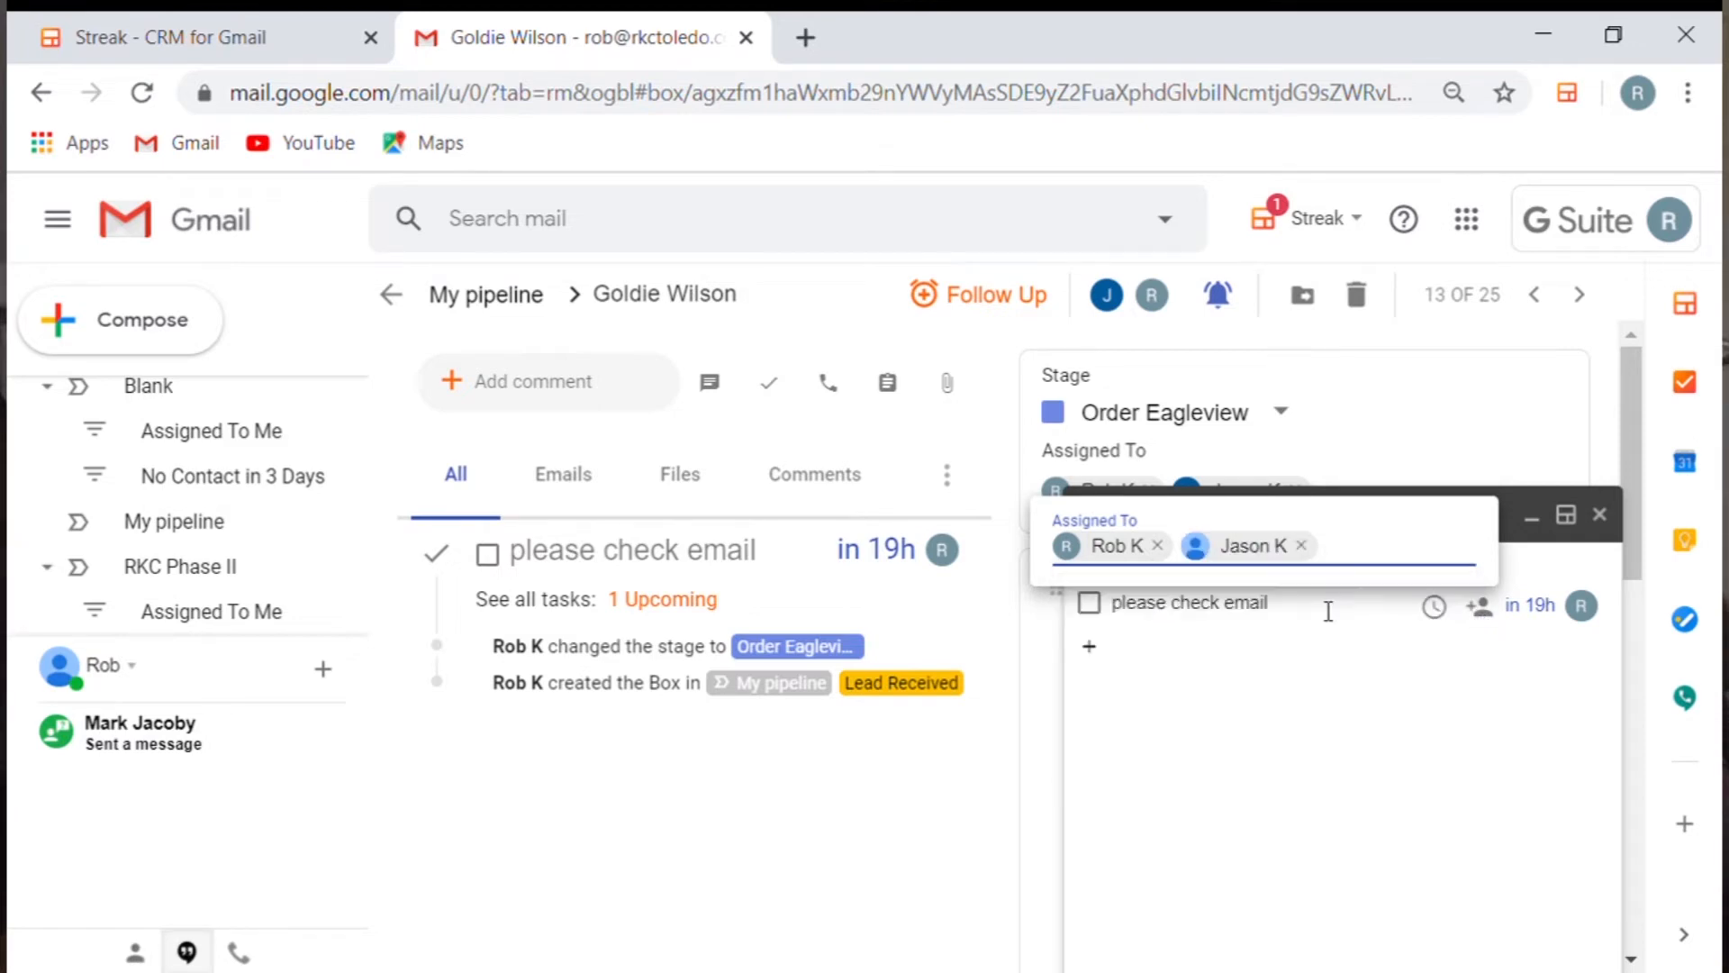
pyautogui.click(1403, 463)
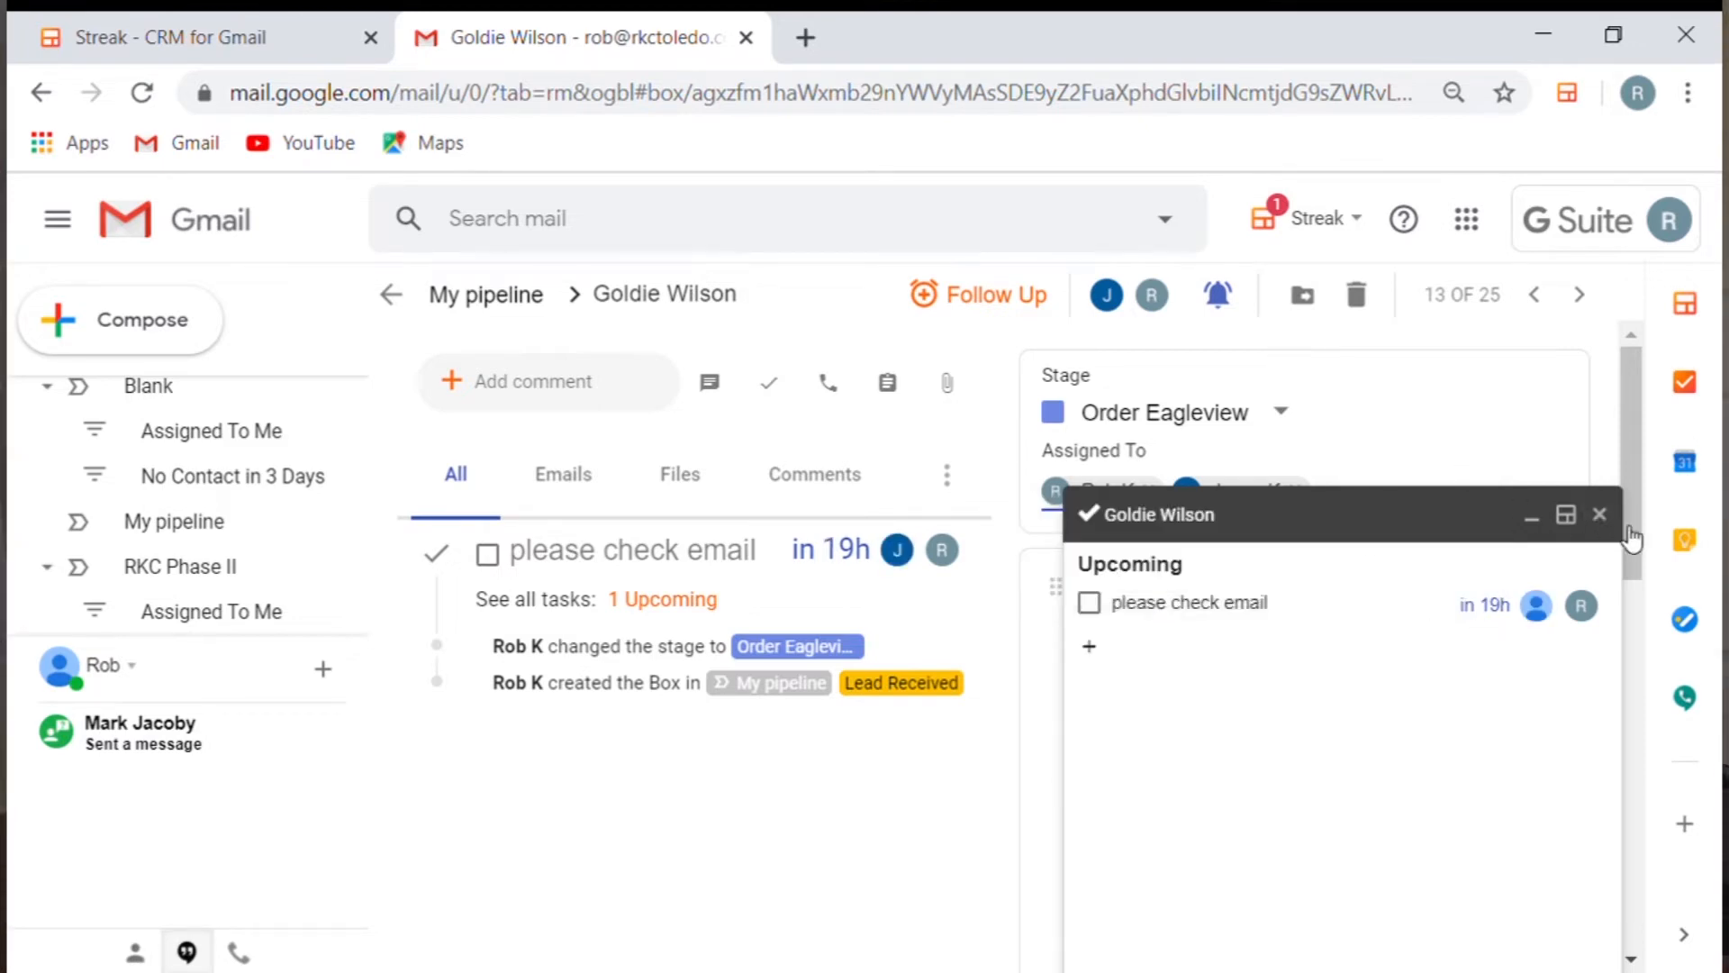
pyautogui.click(1600, 517)
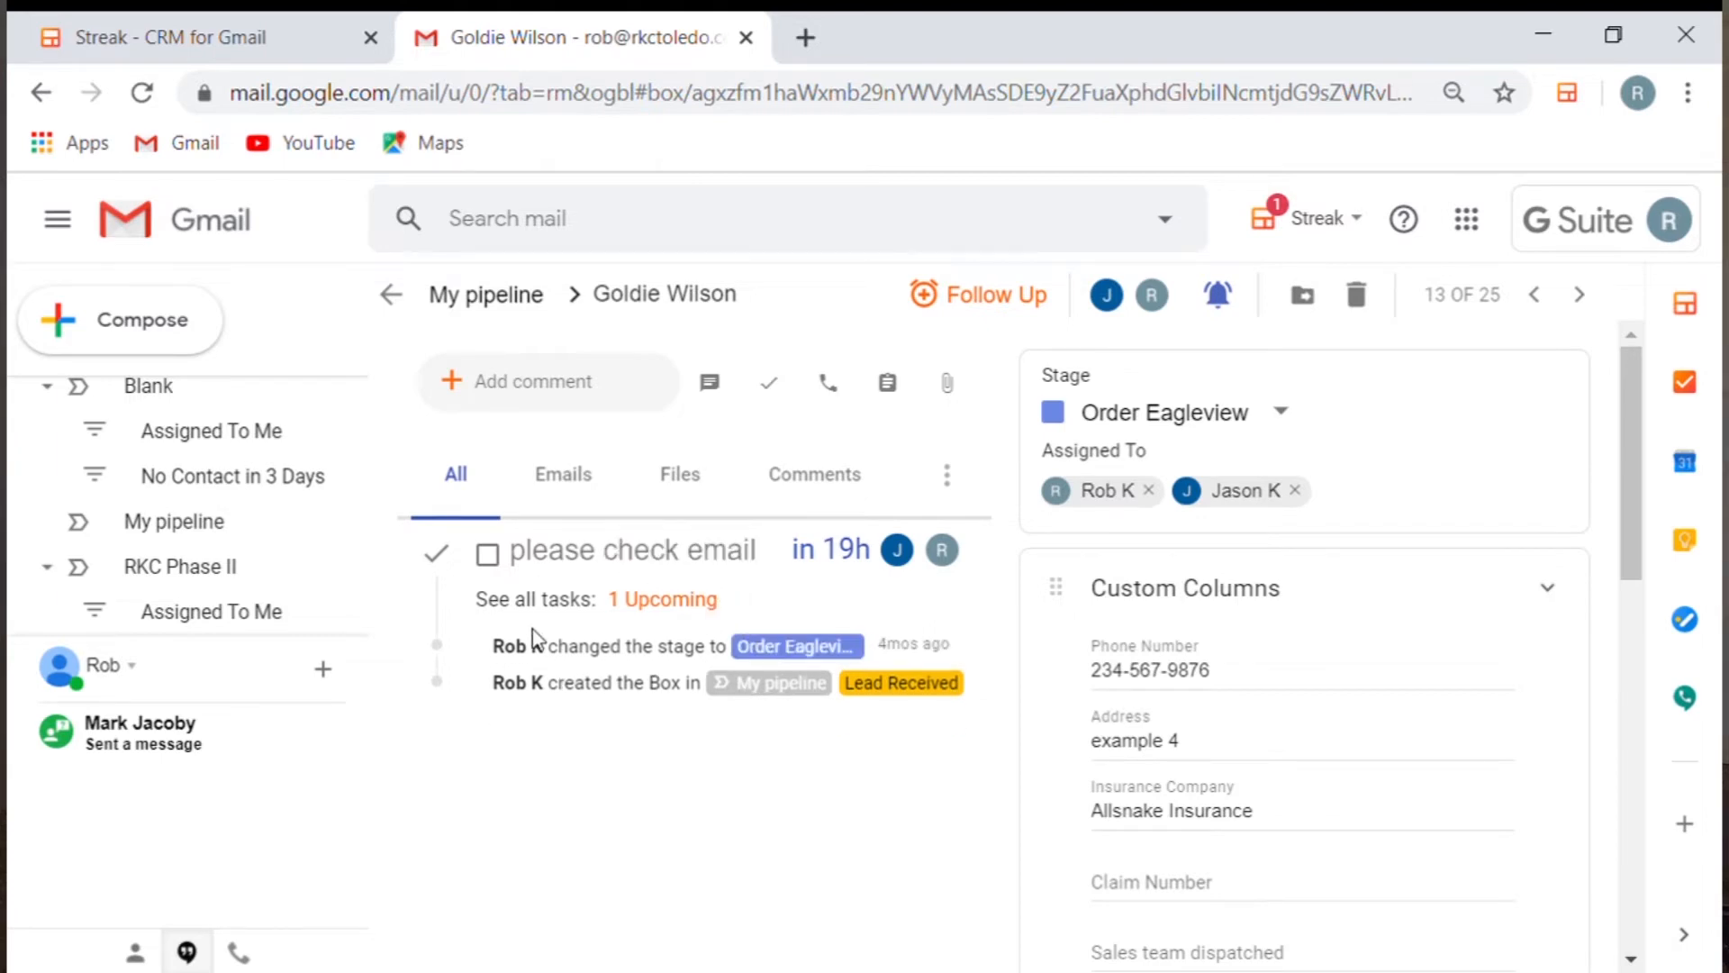
# Review the upcoming task of the Order Eagleview record, close it and return to the pipeline
pyautogui.click(667, 600)
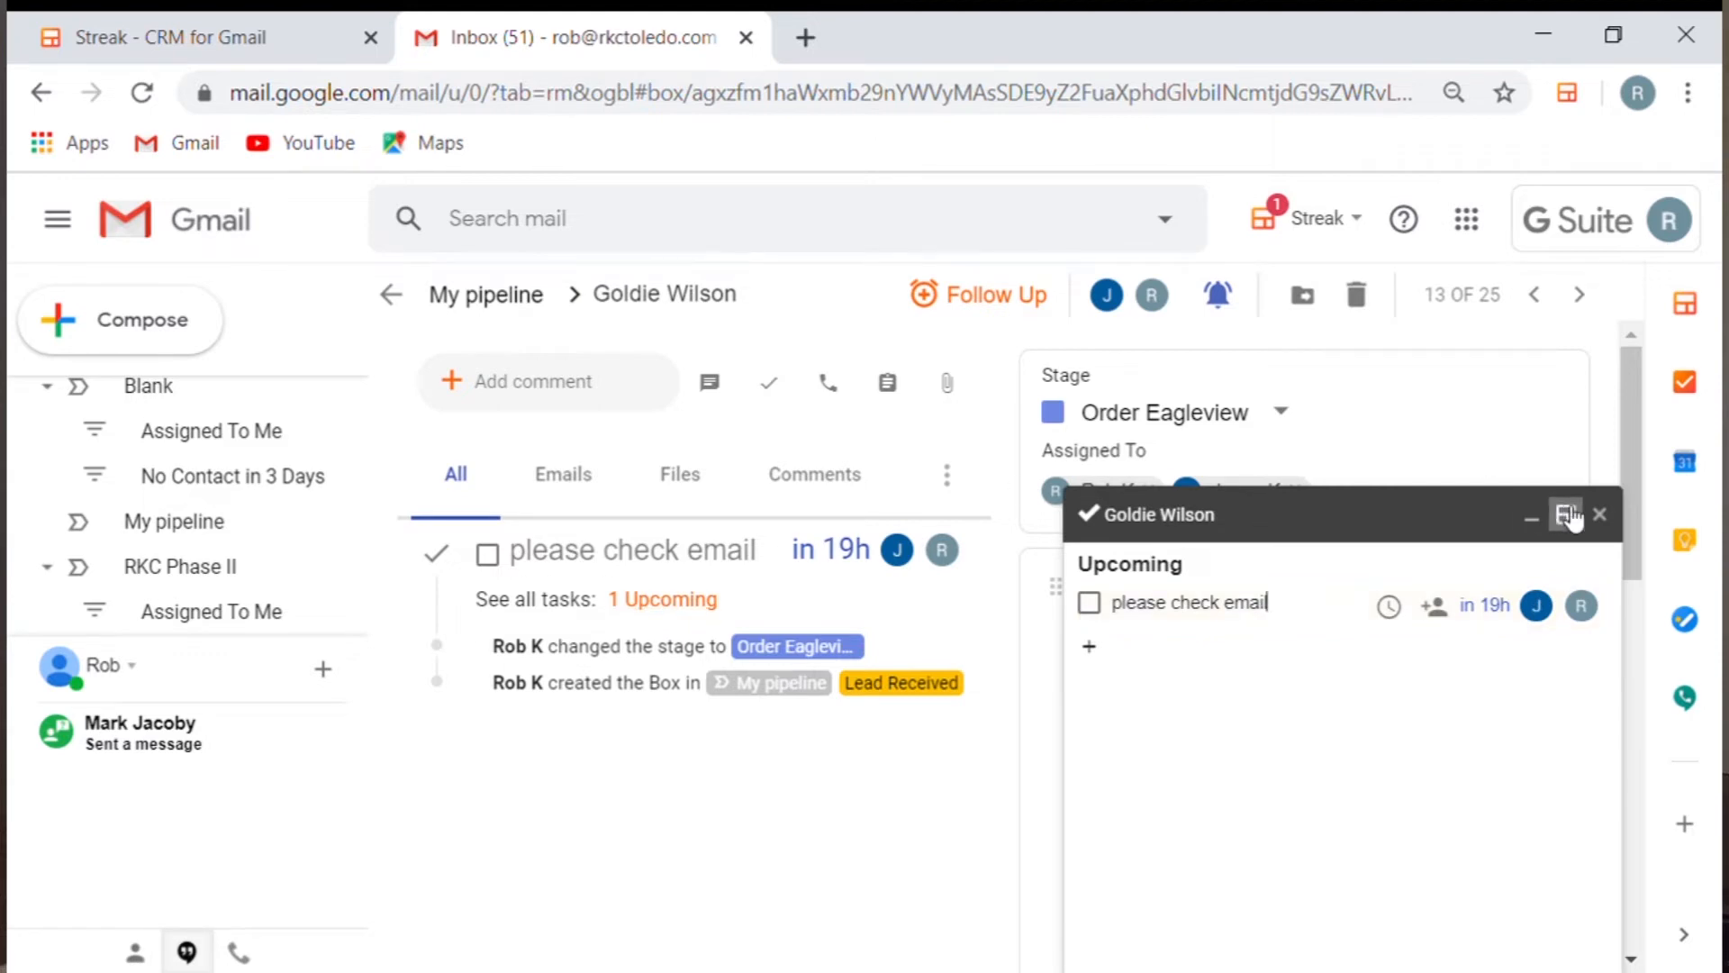
pyautogui.click(1600, 515)
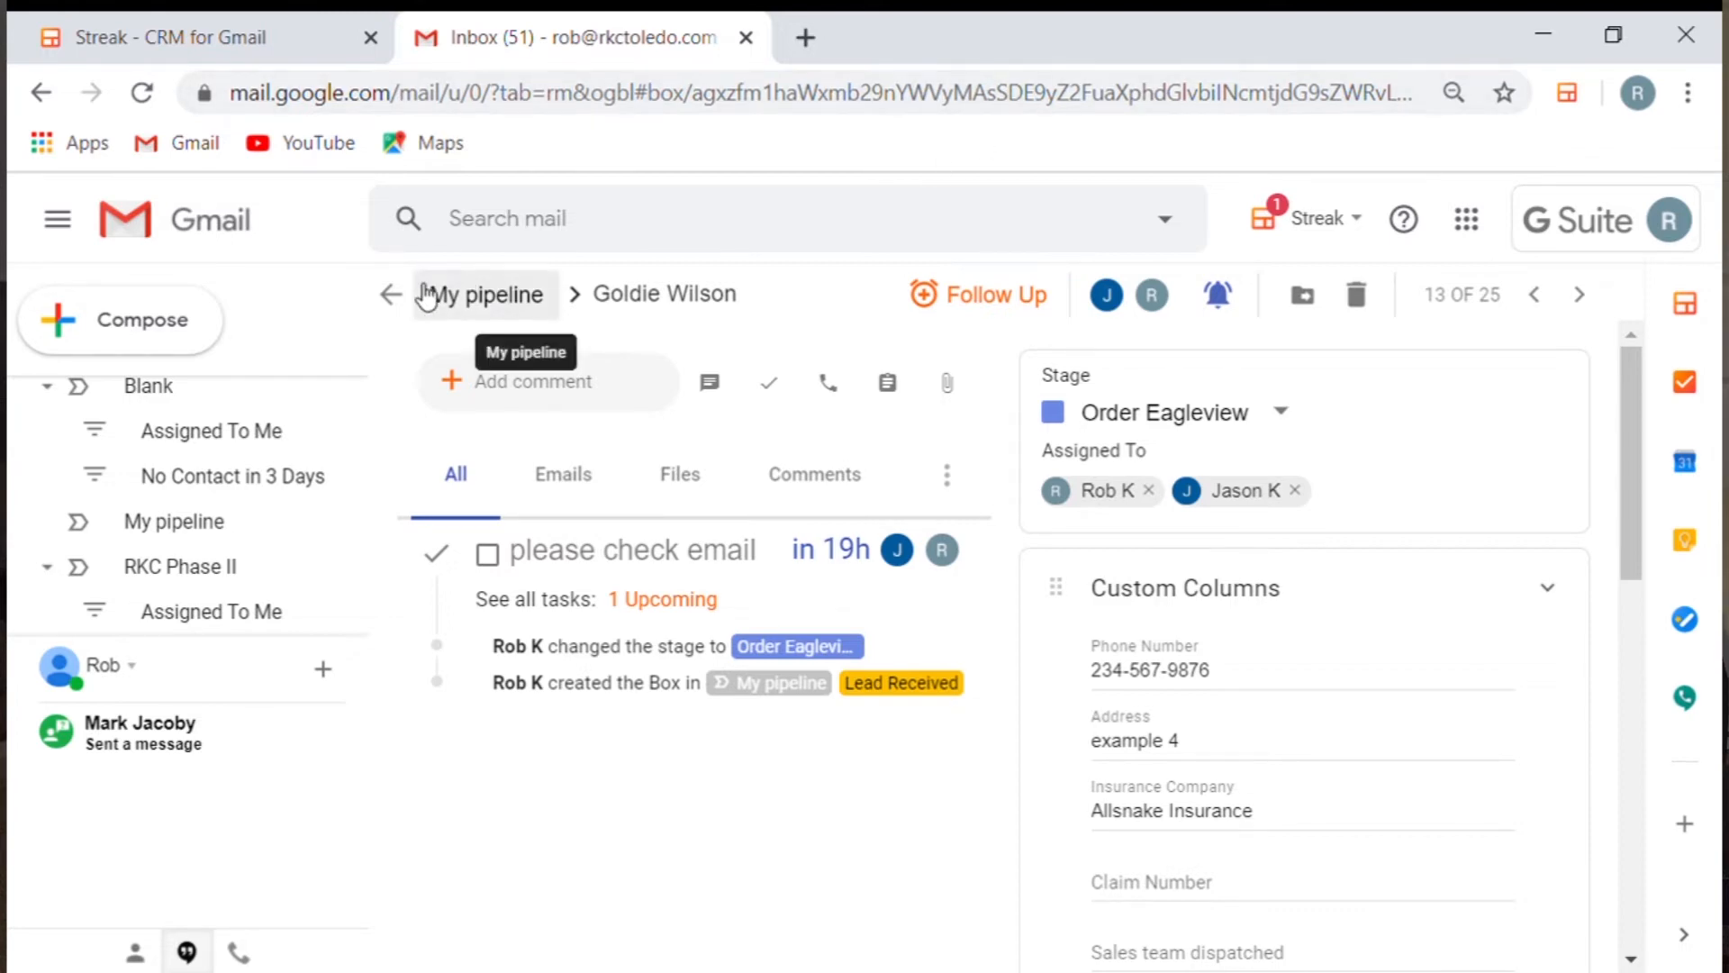
pyautogui.click(394, 298)
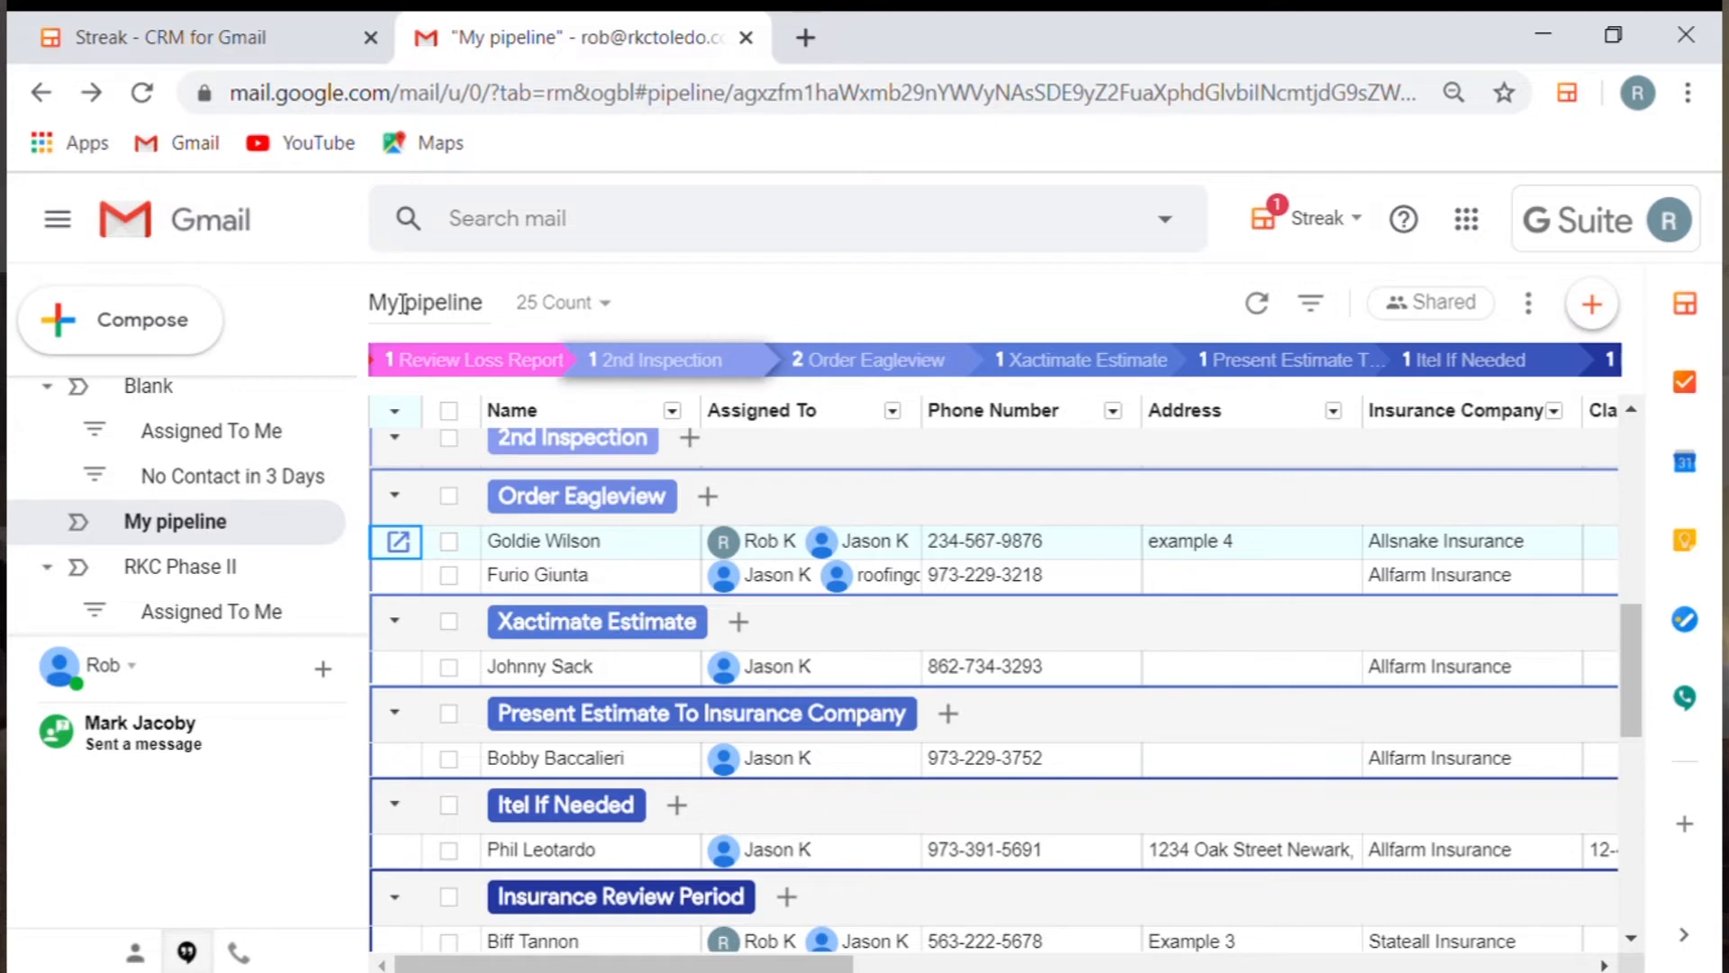
# Move the first record in the Adjuster Meeting stage to the Review Loss Report stage
pyautogui.scroll(2, 690, 603)
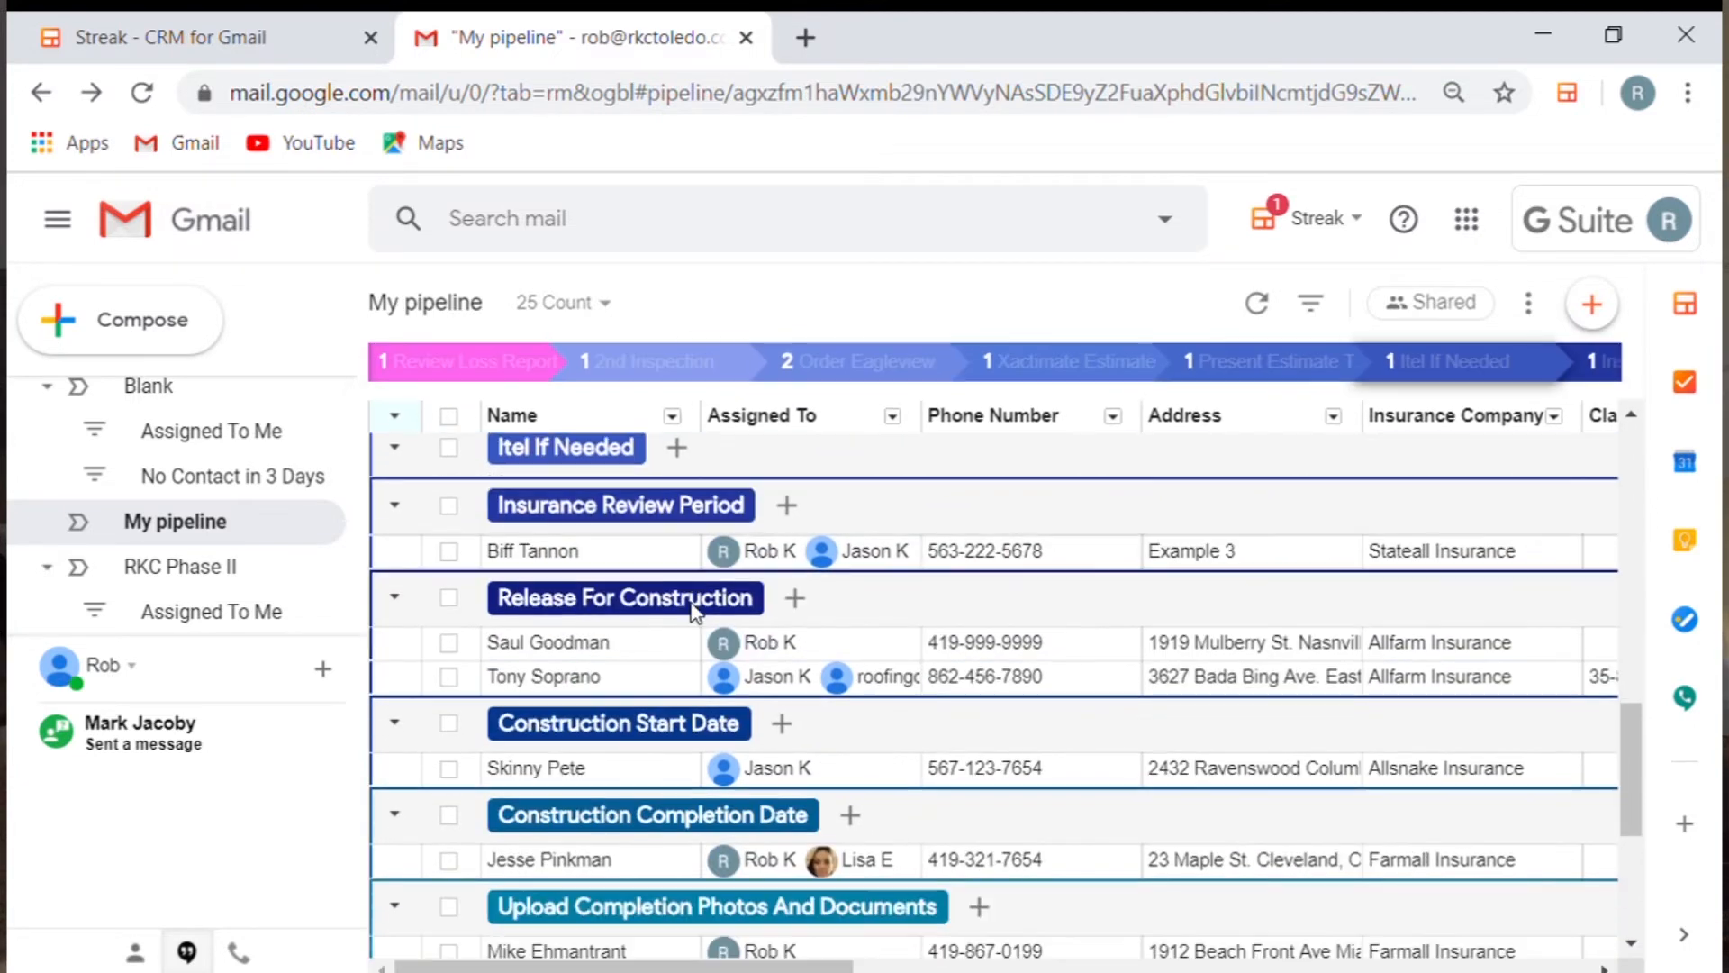
pyautogui.scroll(5, 690, 604)
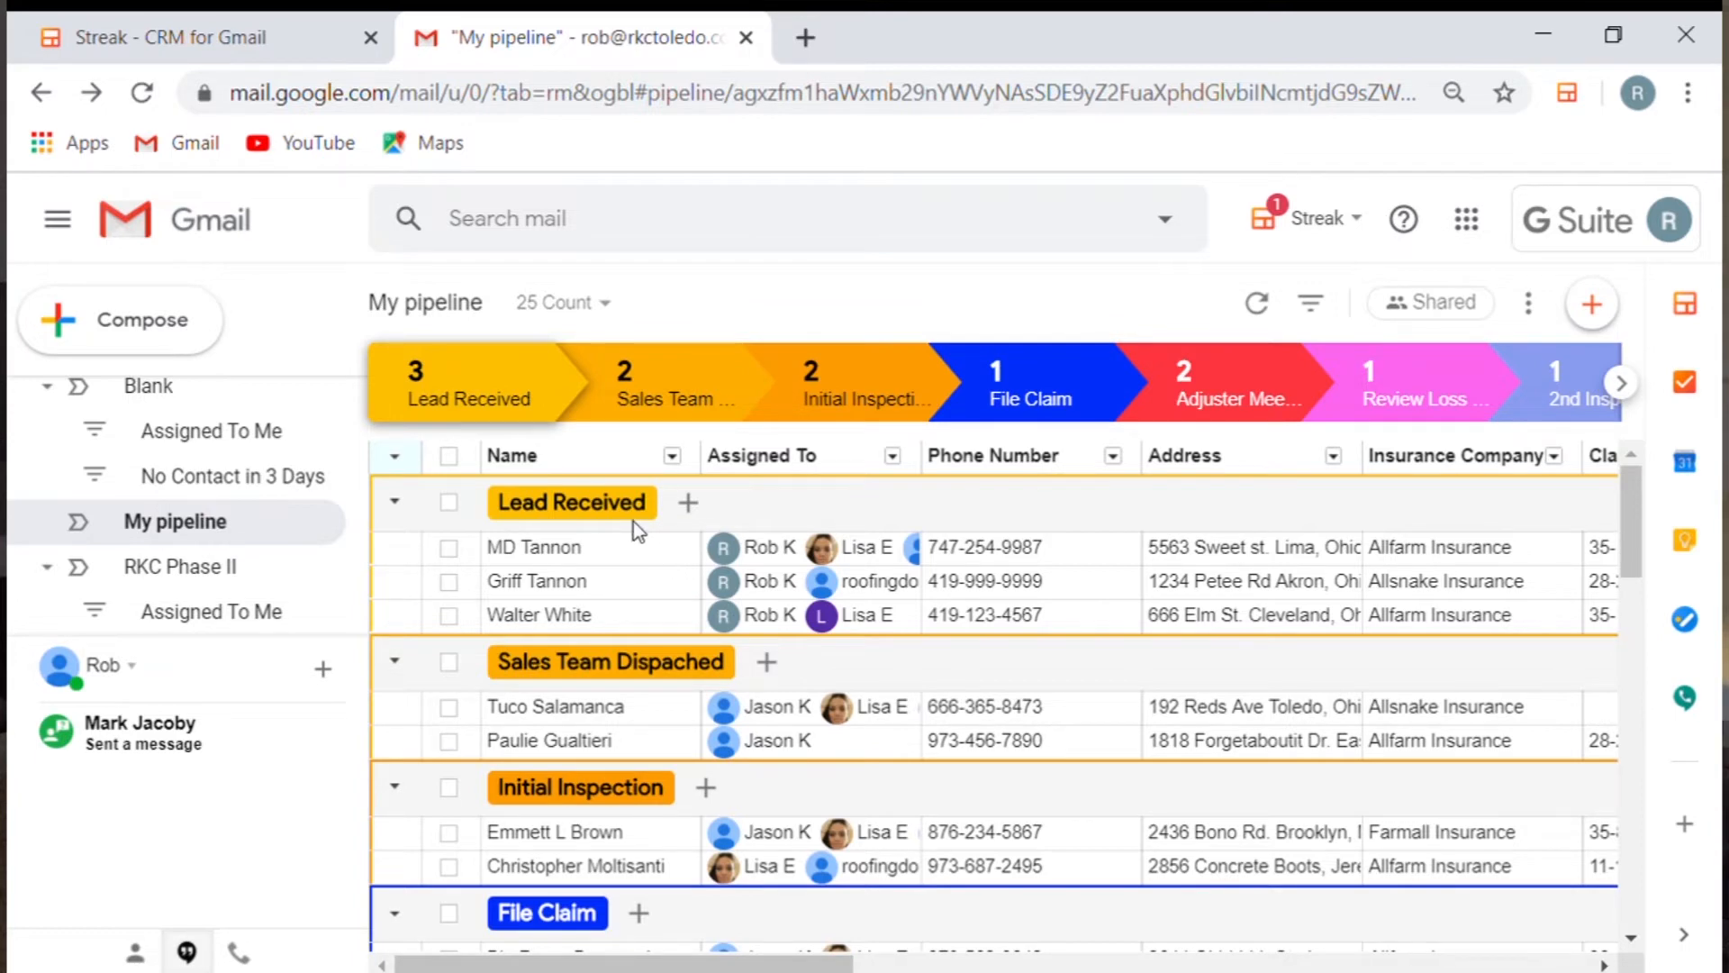
pyautogui.scroll(-3, 634, 522)
pyautogui.scroll(-2, 634, 521)
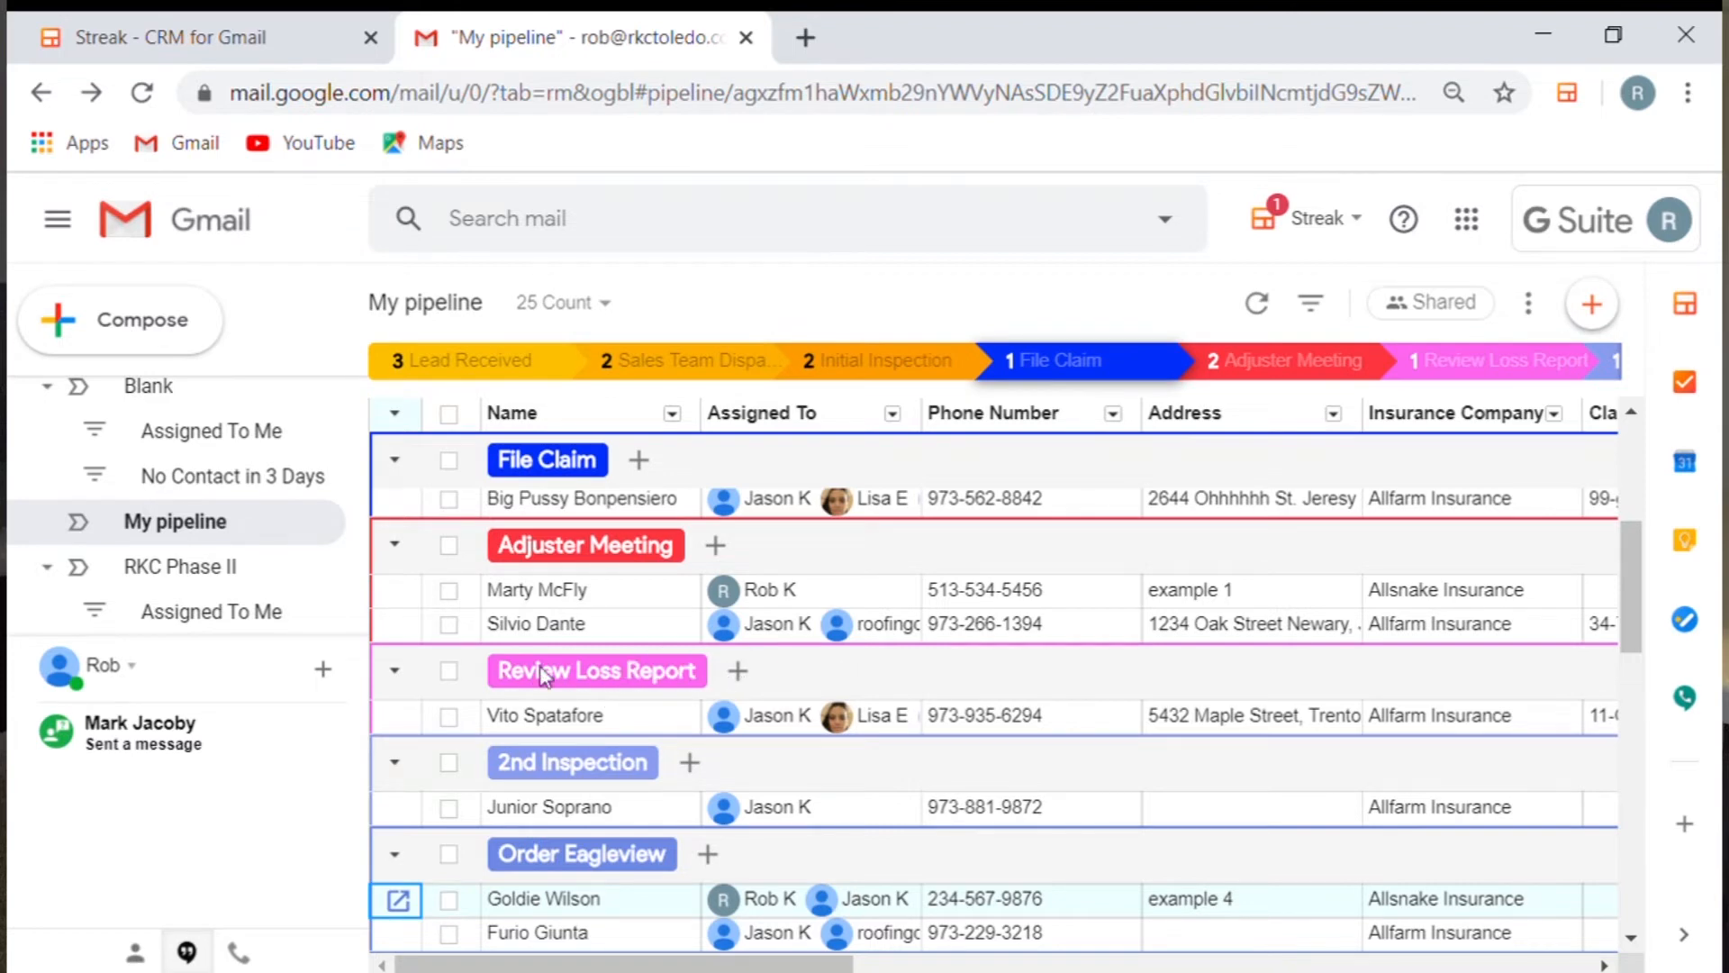
pyautogui.click(448, 591)
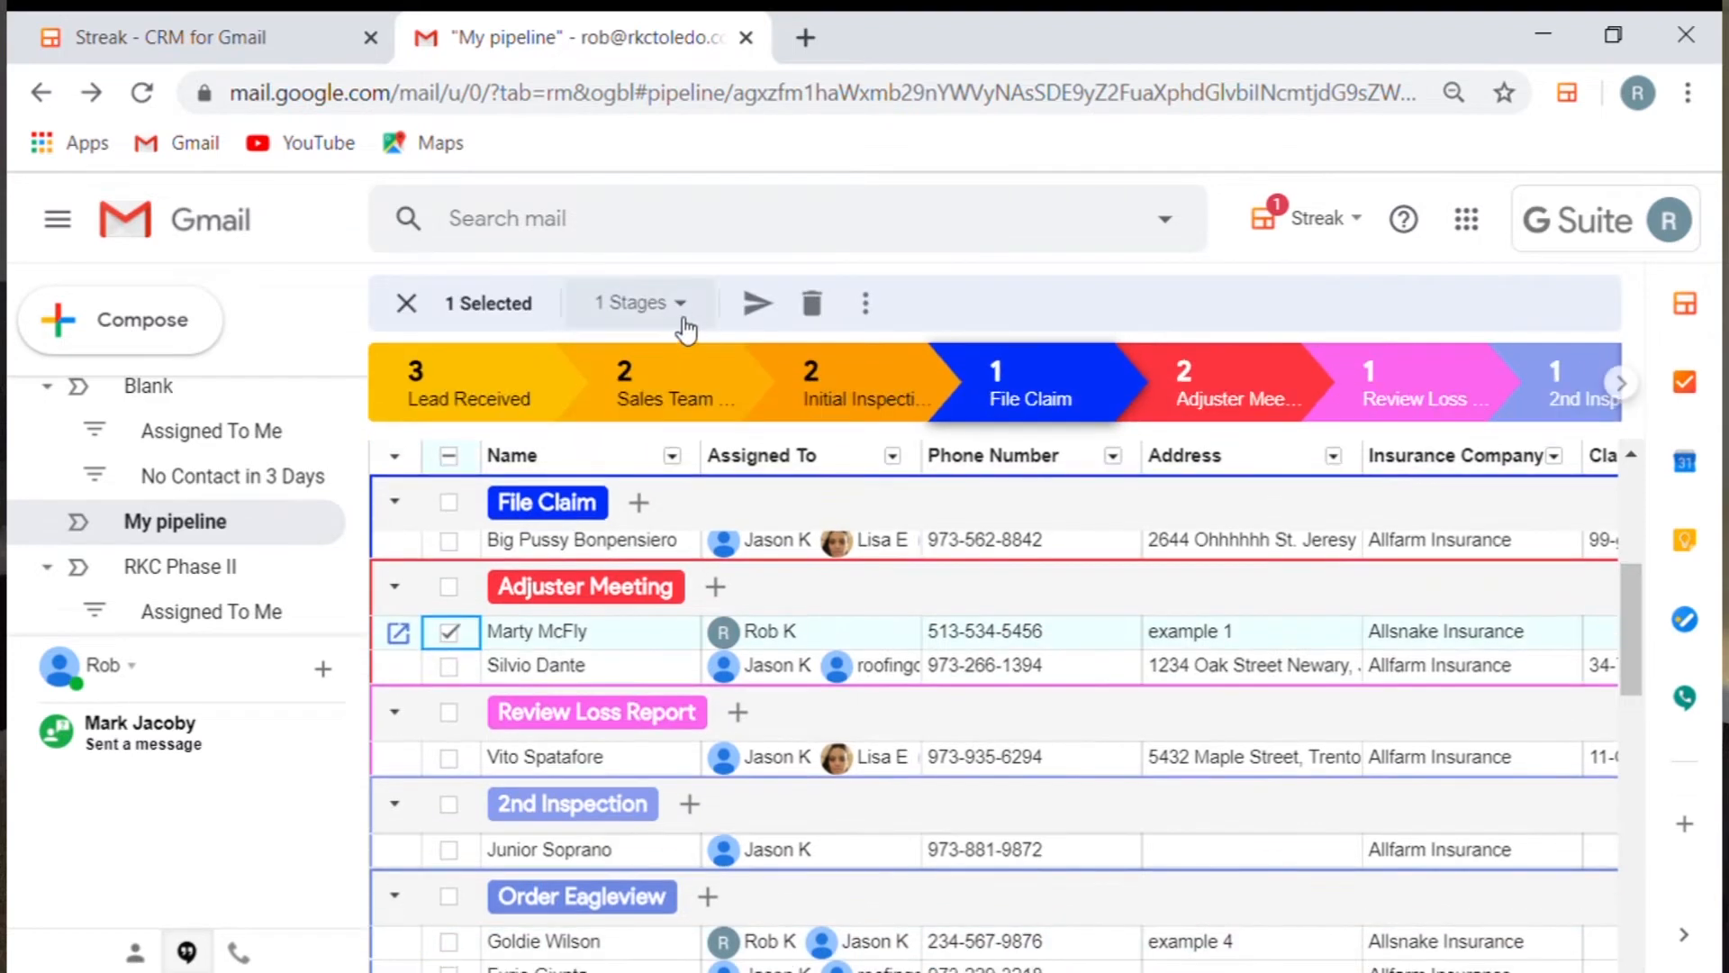
pyautogui.click(690, 313)
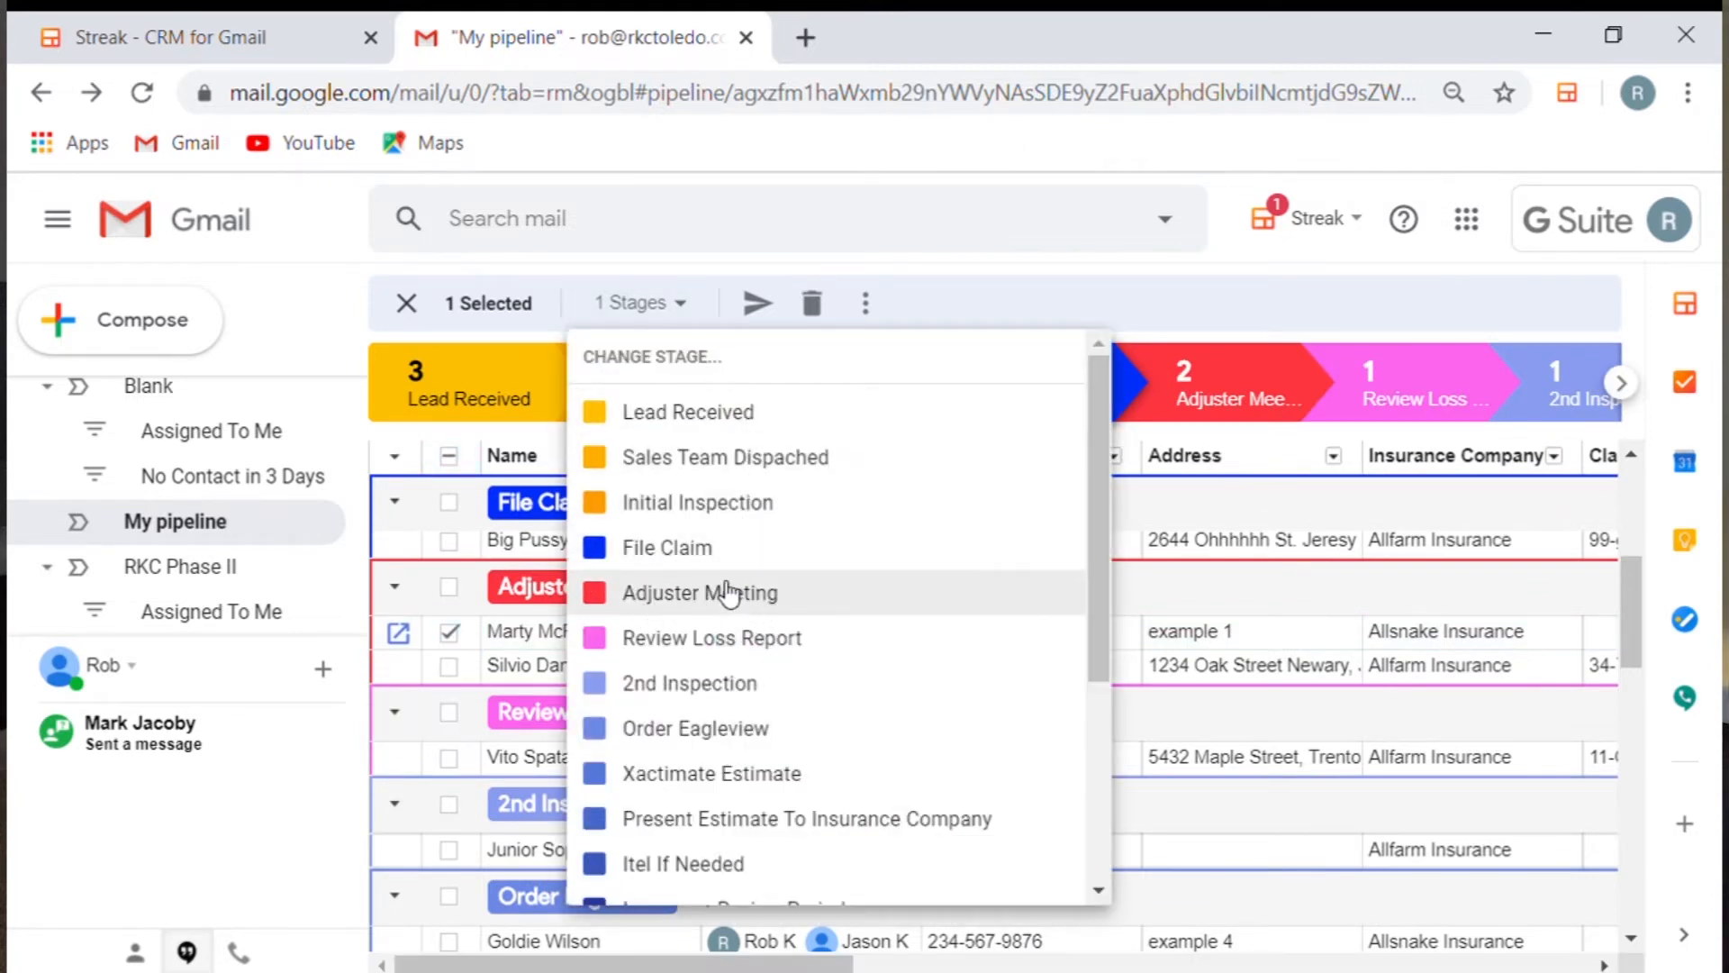
pyautogui.click(682, 647)
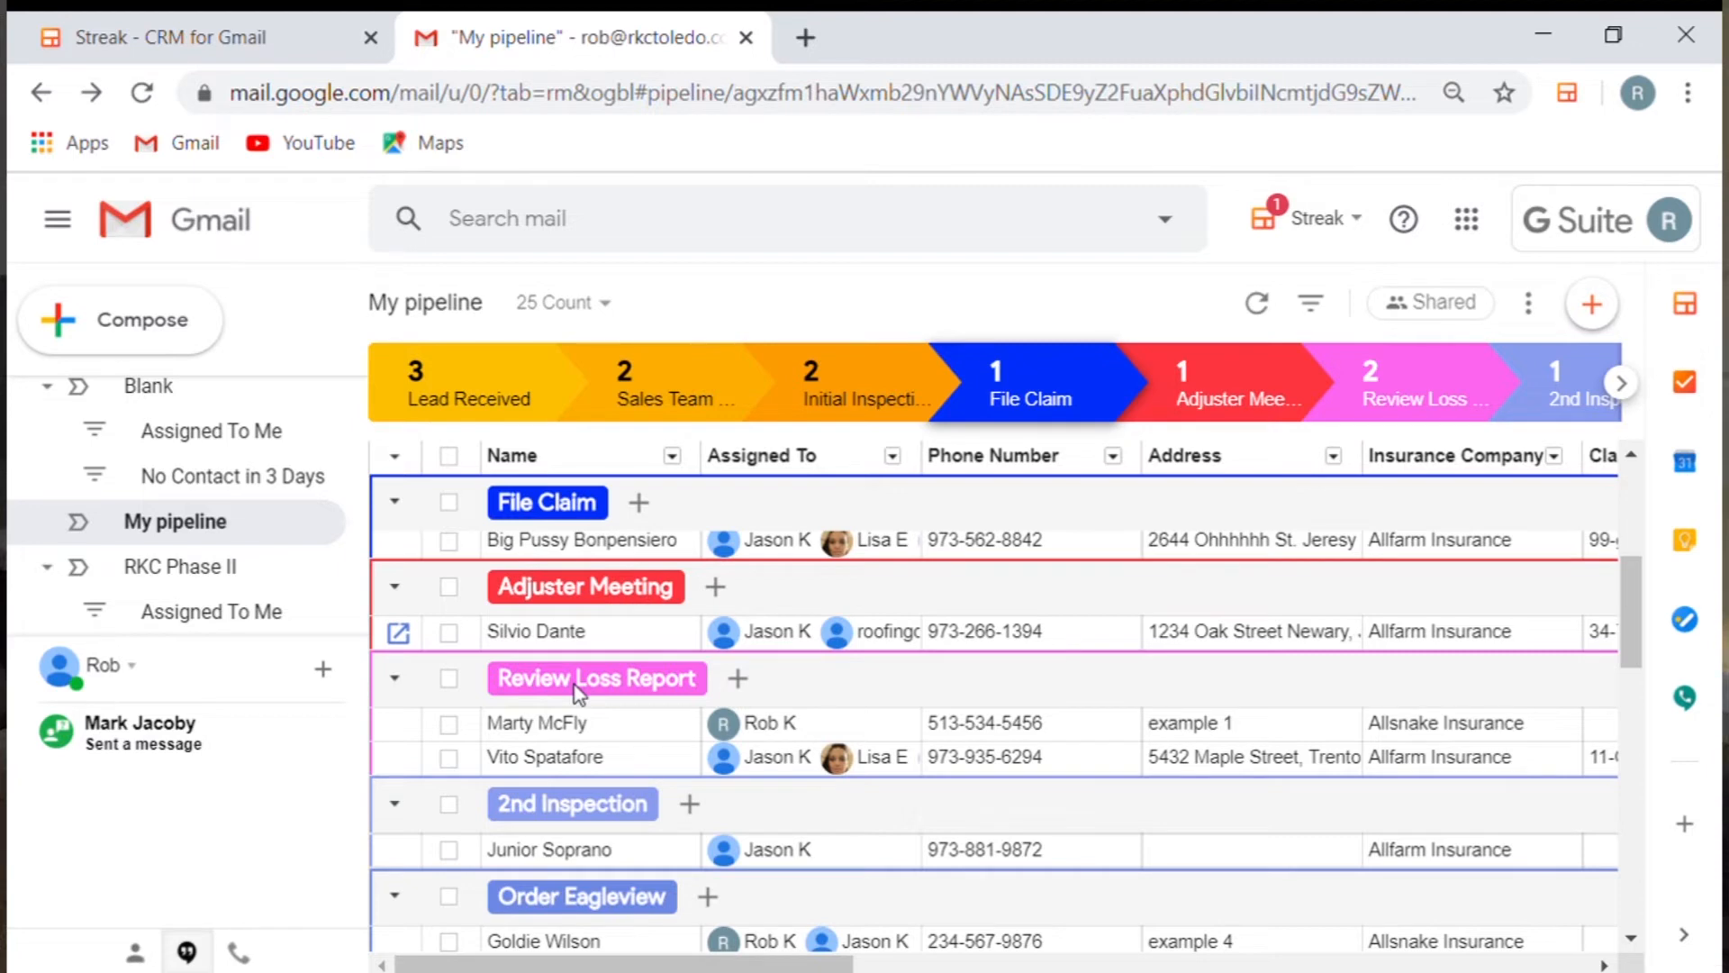
# Post the comment "fjofjsdjldjgoj" on the record in the Itel If Needed stage and return to the pipeline
pyautogui.scroll(-5, 573, 686)
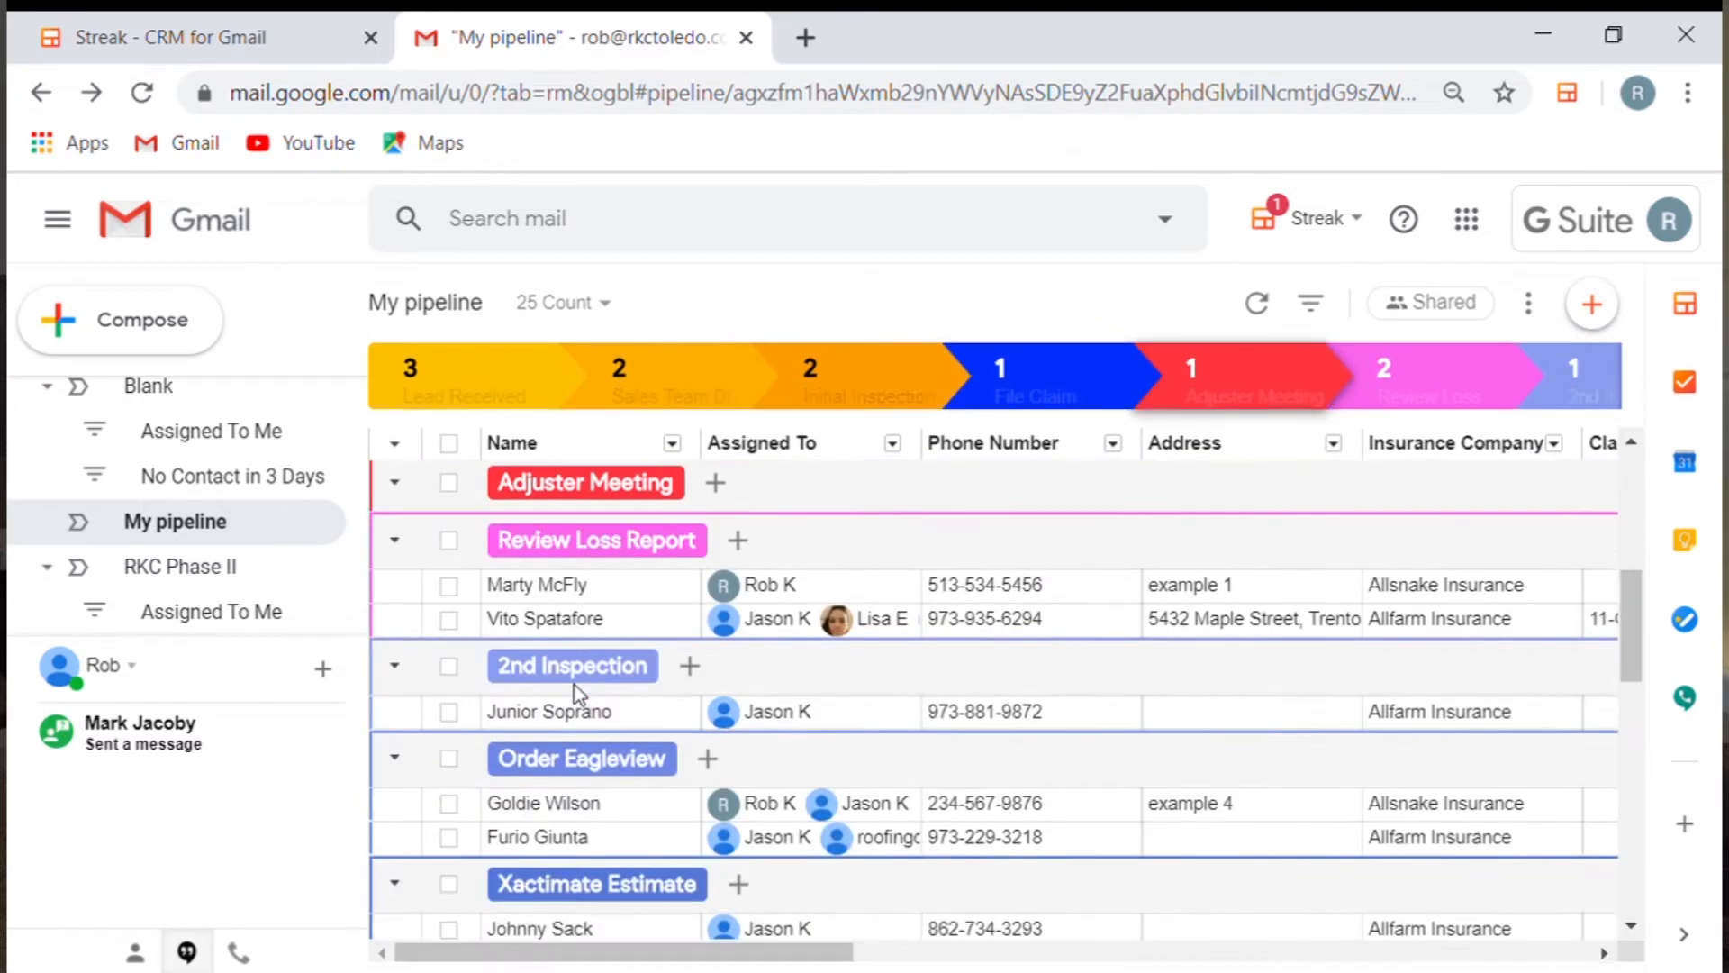
pyautogui.scroll(-3, 574, 694)
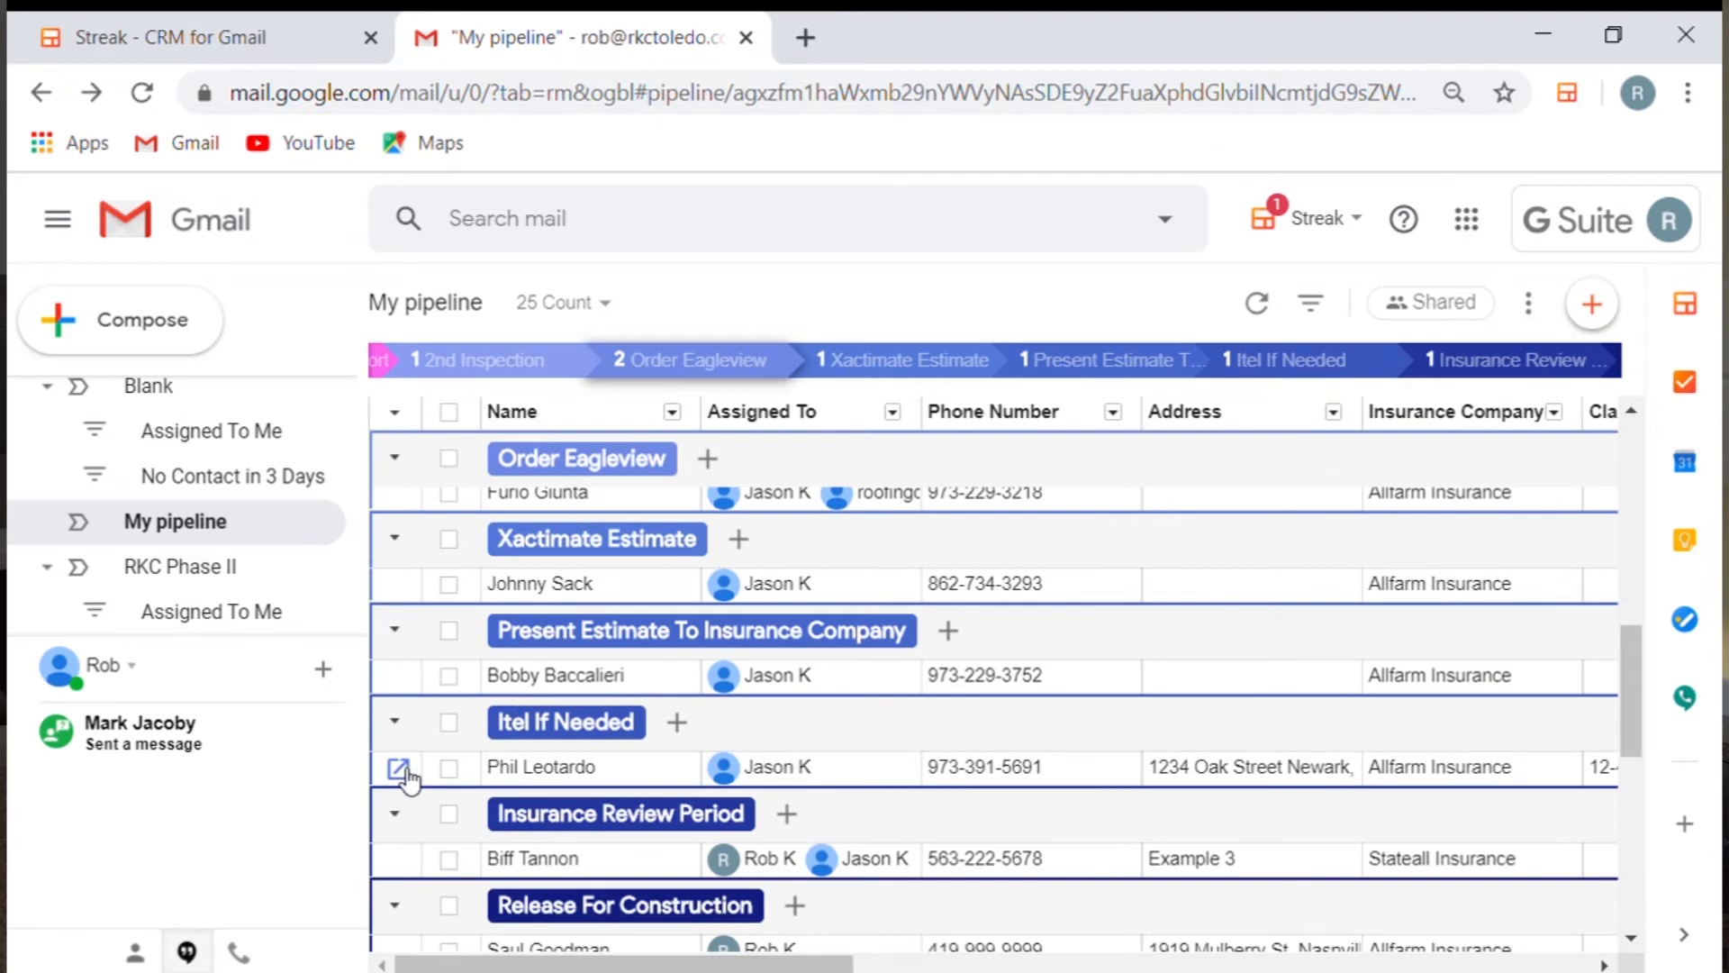
pyautogui.click(399, 769)
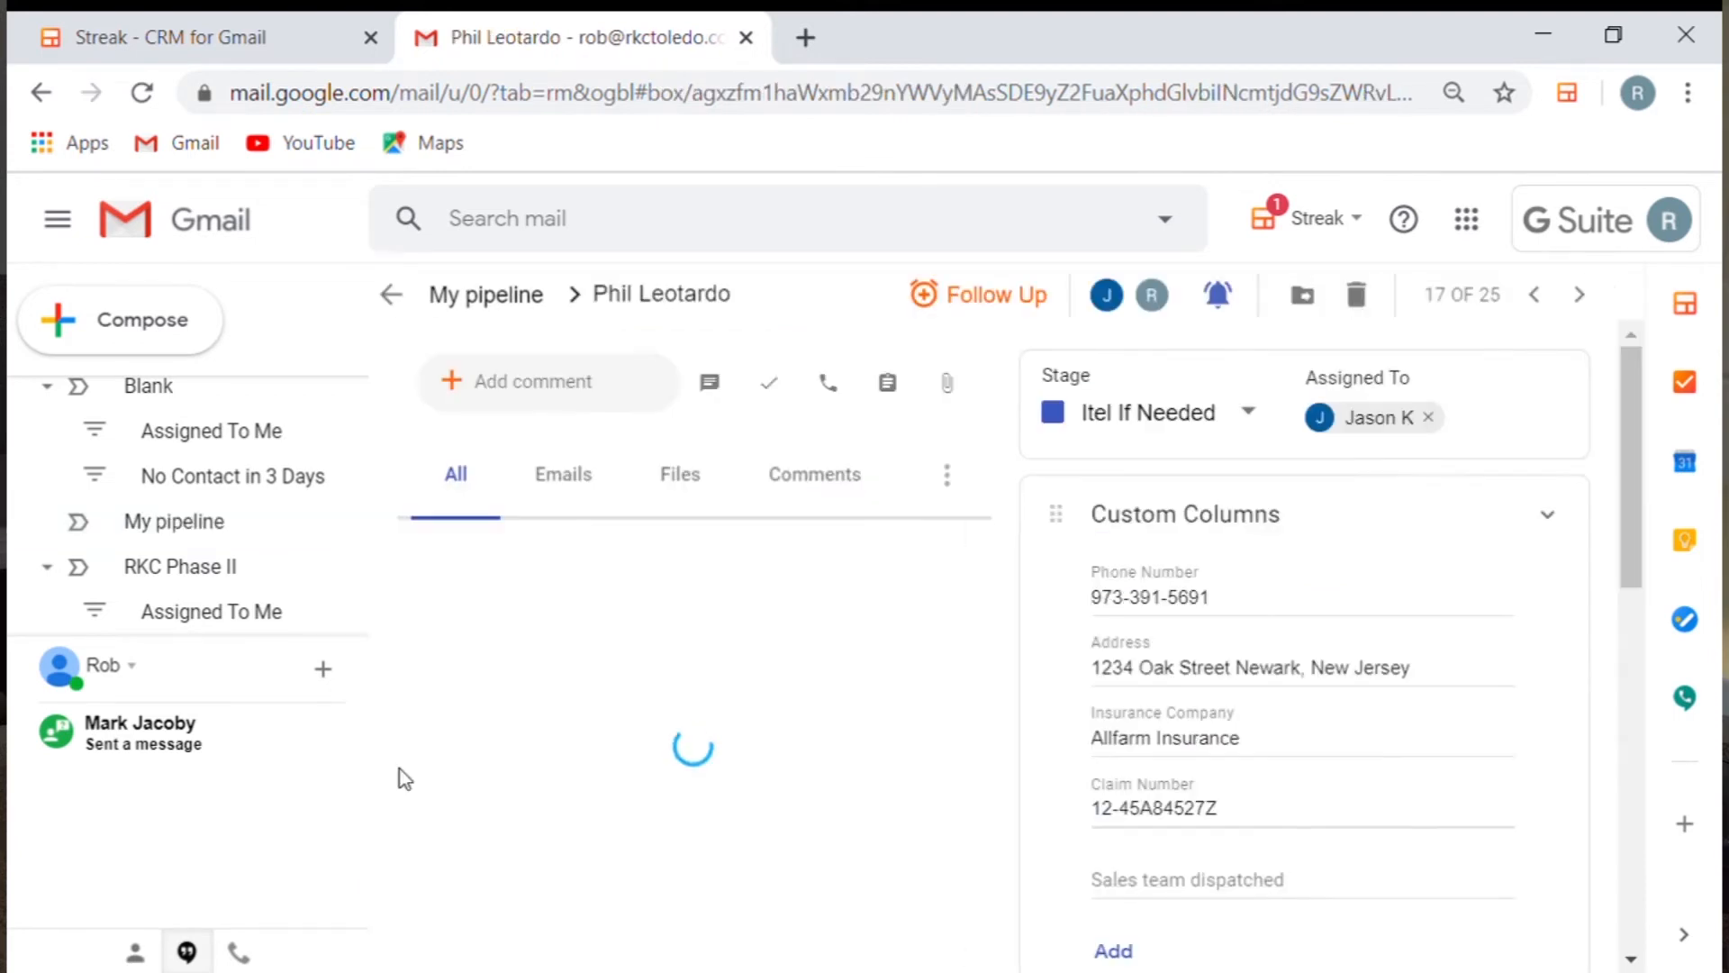
pyautogui.moveTo(641, 571)
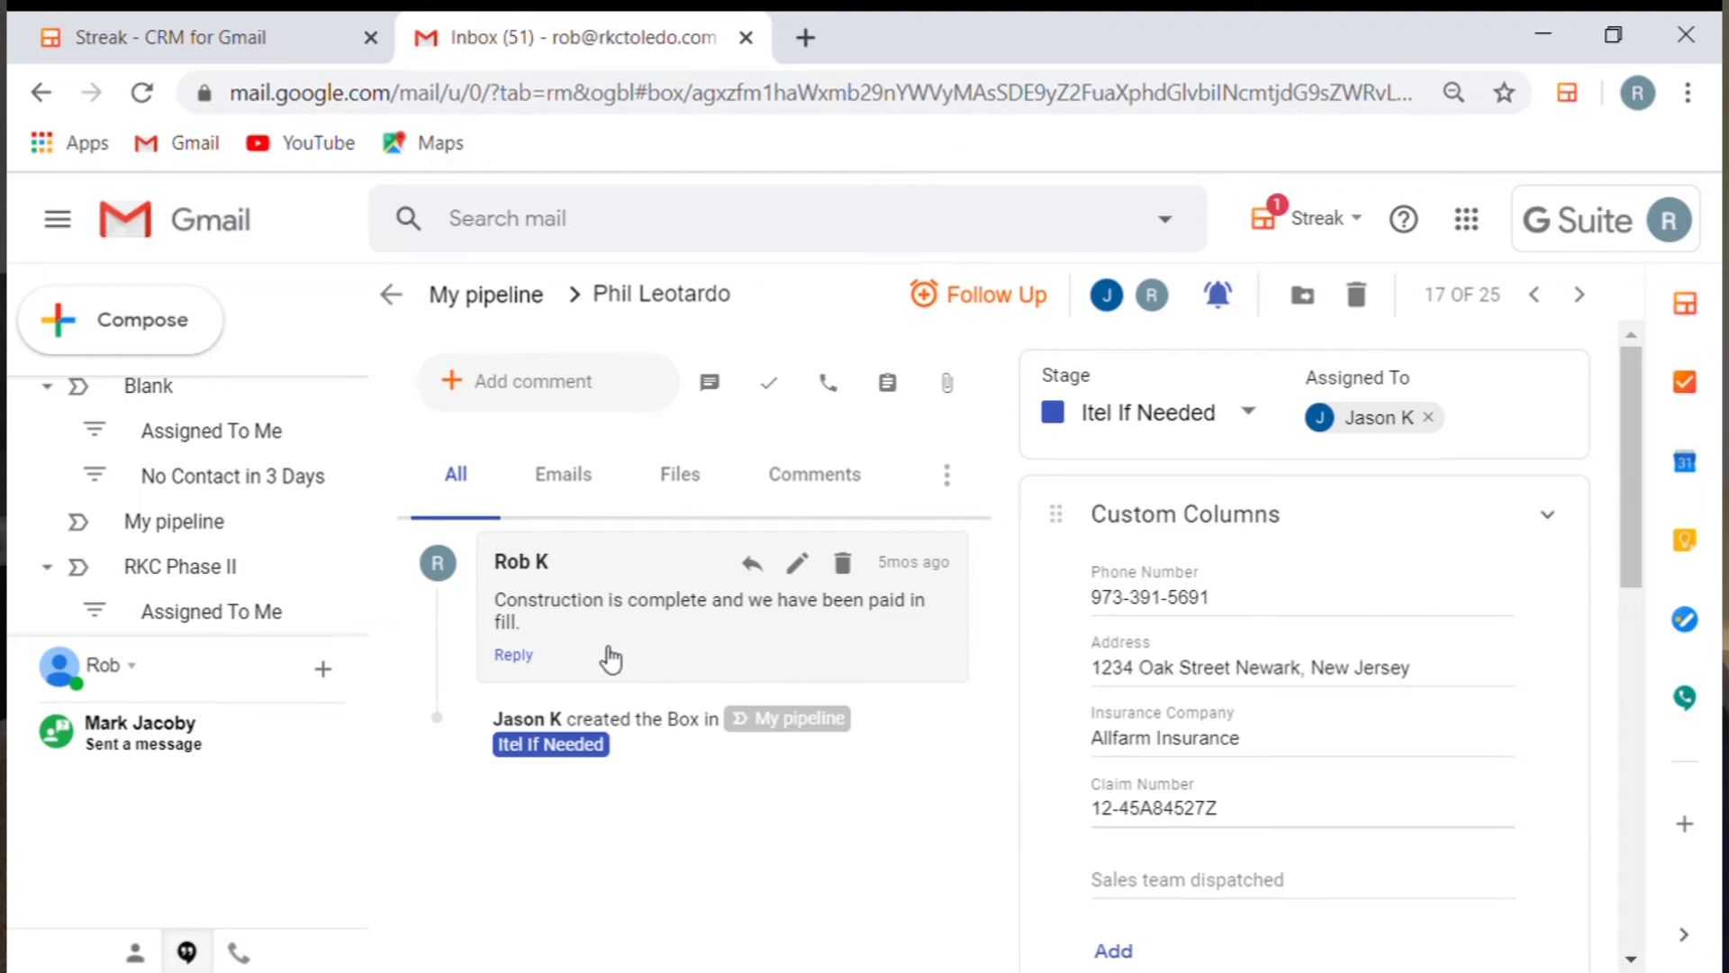
pyautogui.click(560, 382)
pyautogui.write('fjofjsdjldjgoj')
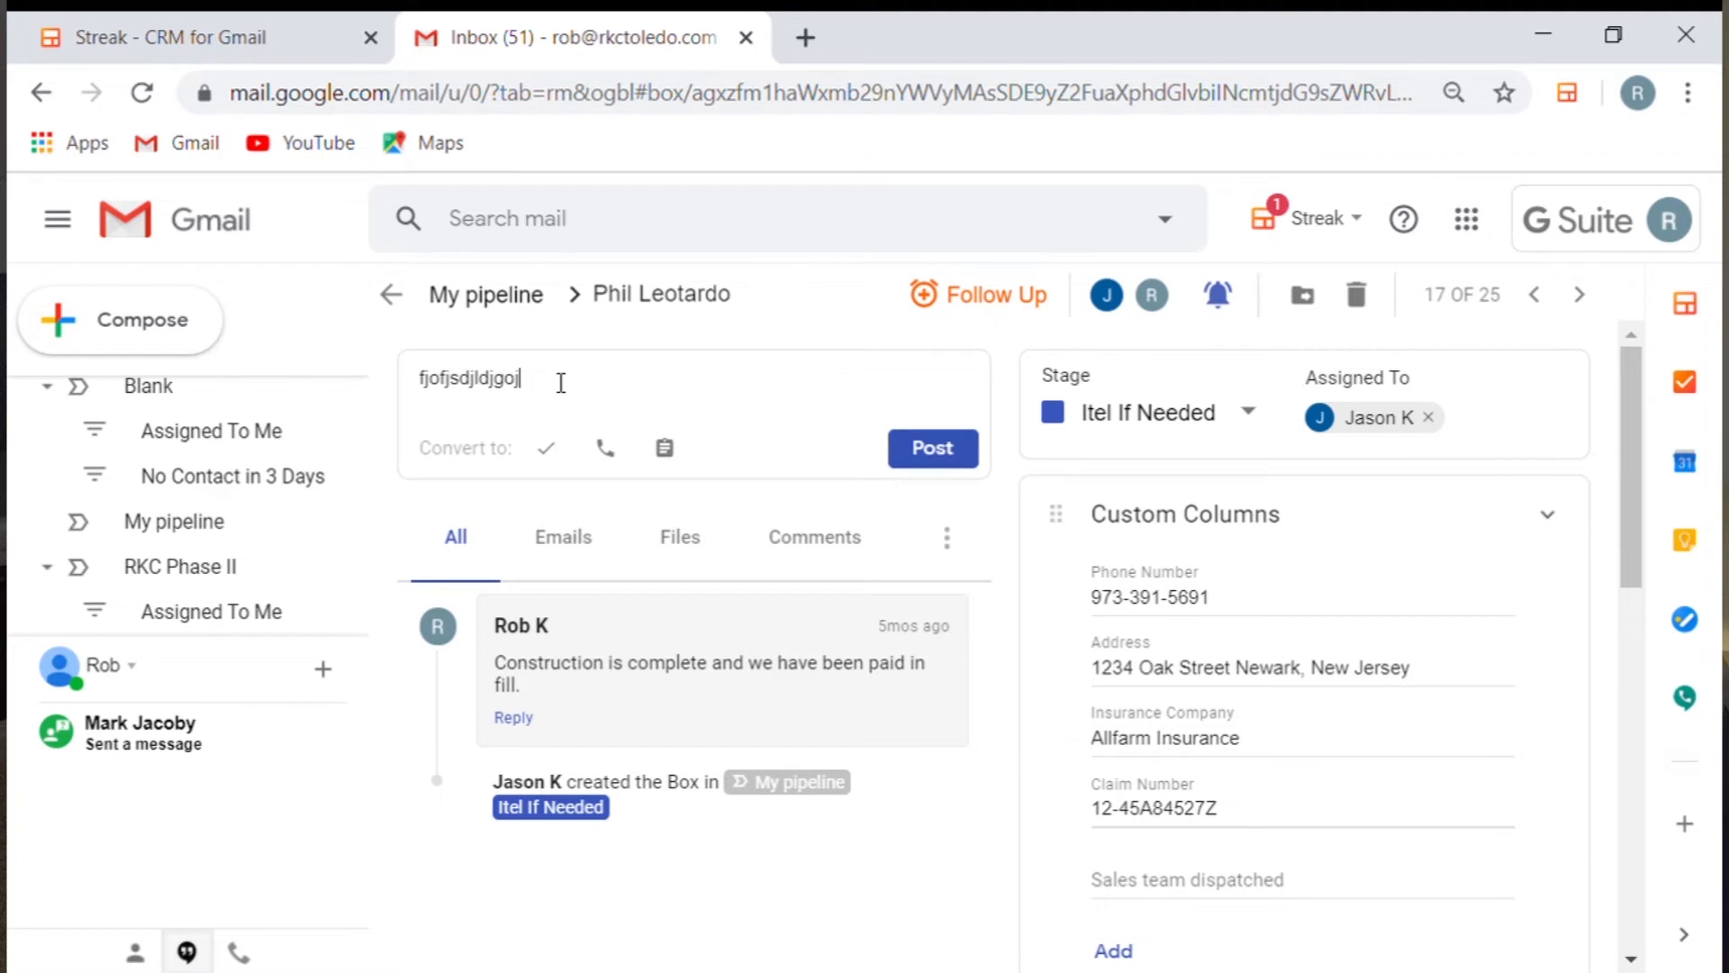
pyautogui.click(931, 448)
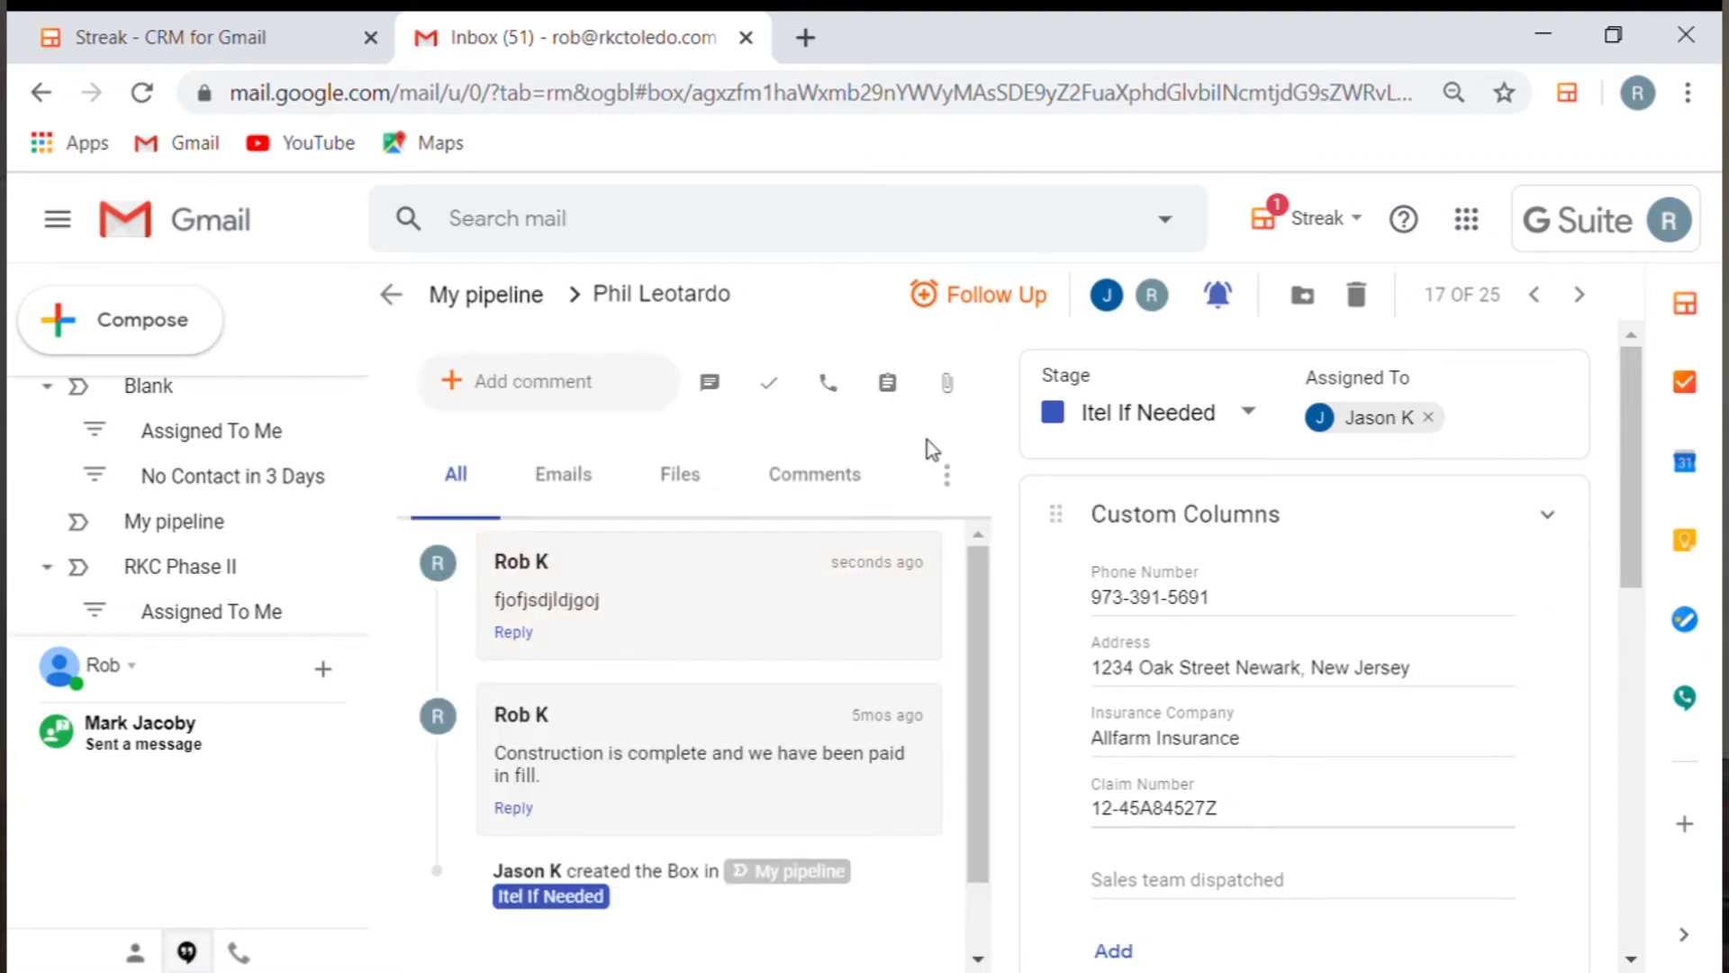
pyautogui.click(391, 297)
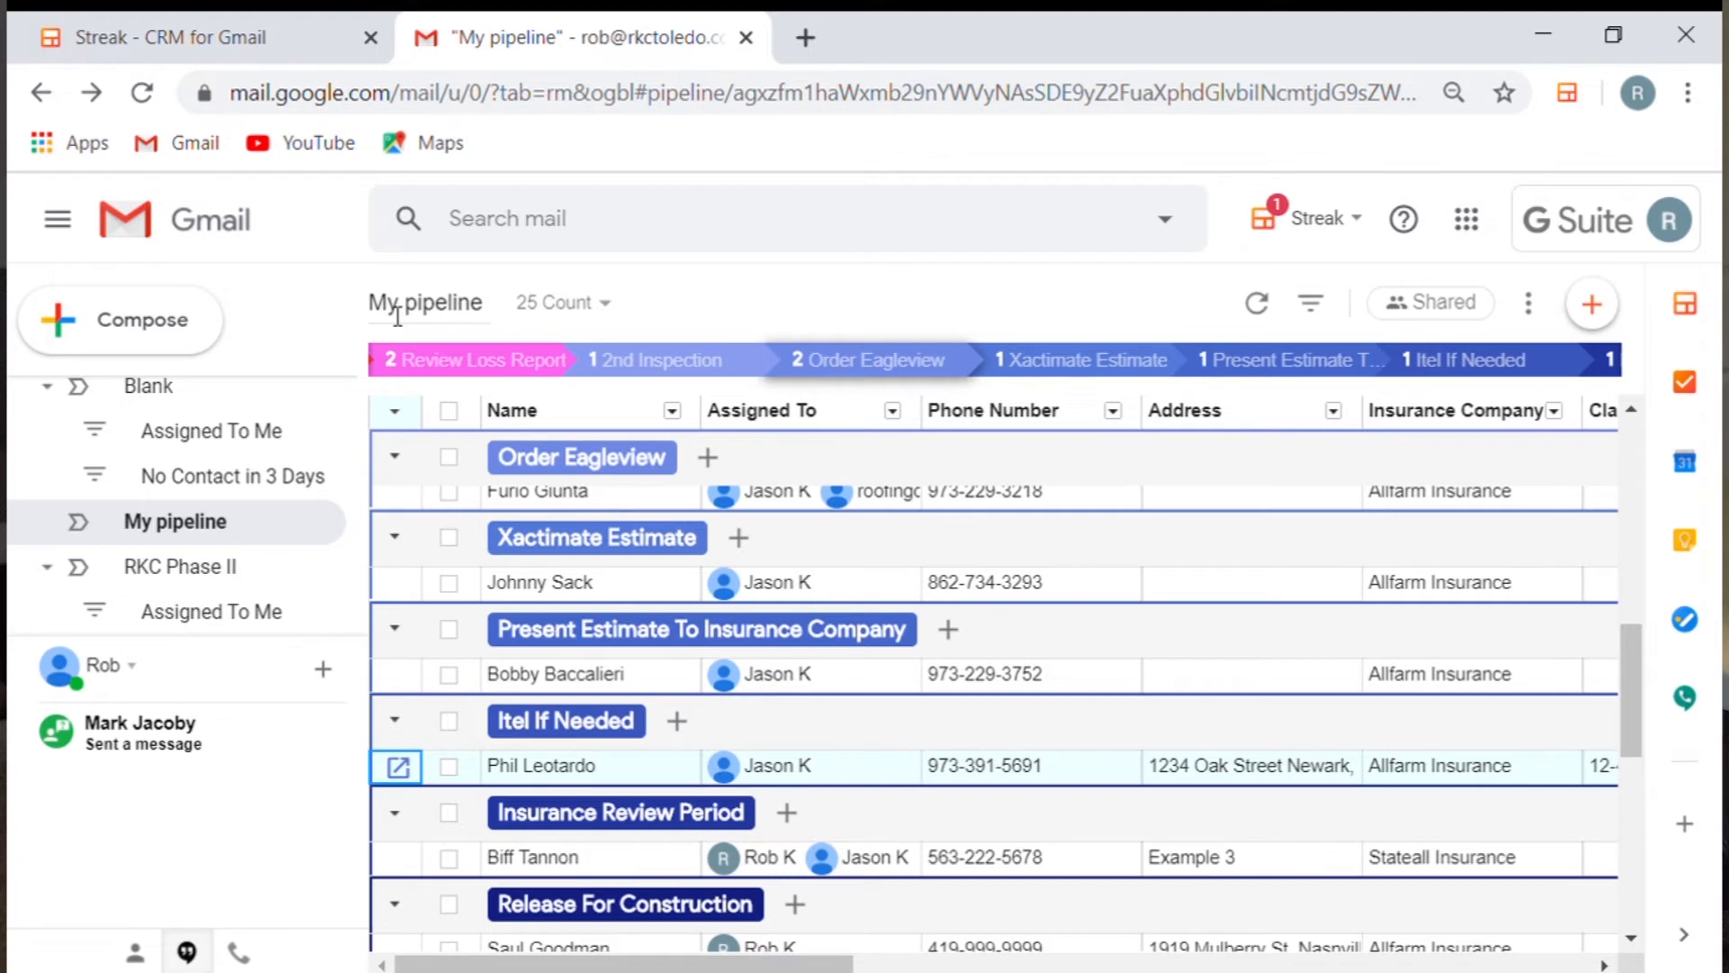
pyautogui.scroll(3, 552, 540)
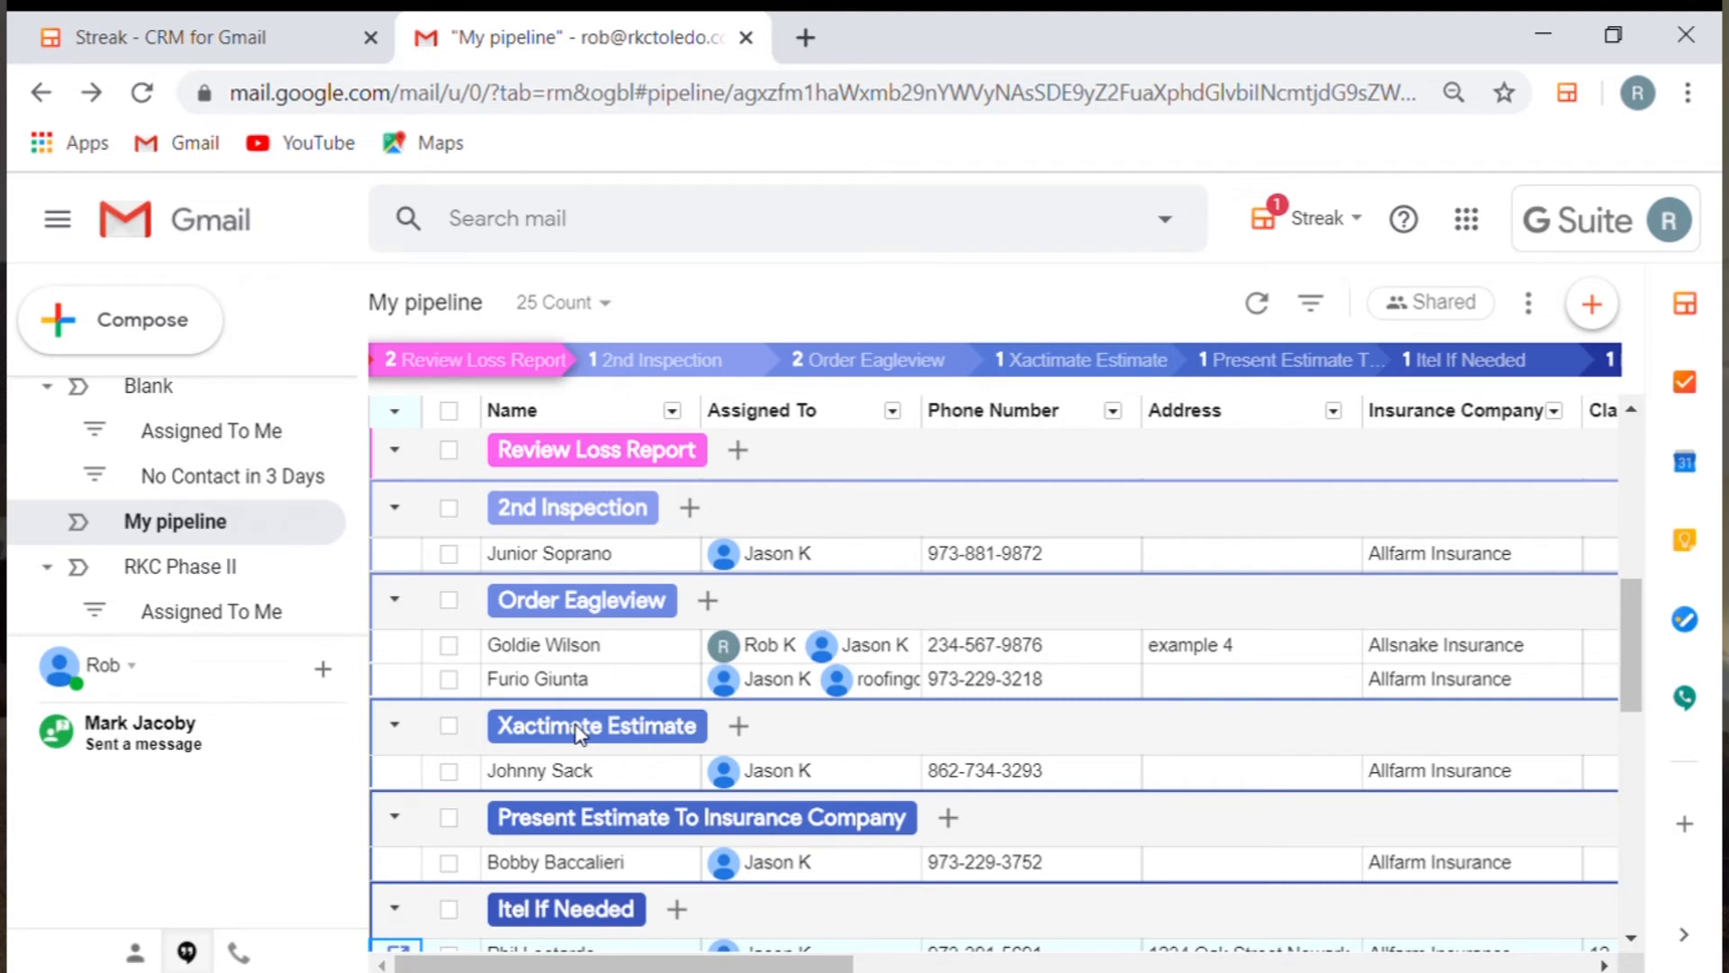
# Open the second record in the Release For Construction stage of the pipeline
pyautogui.scroll(4, 577, 730)
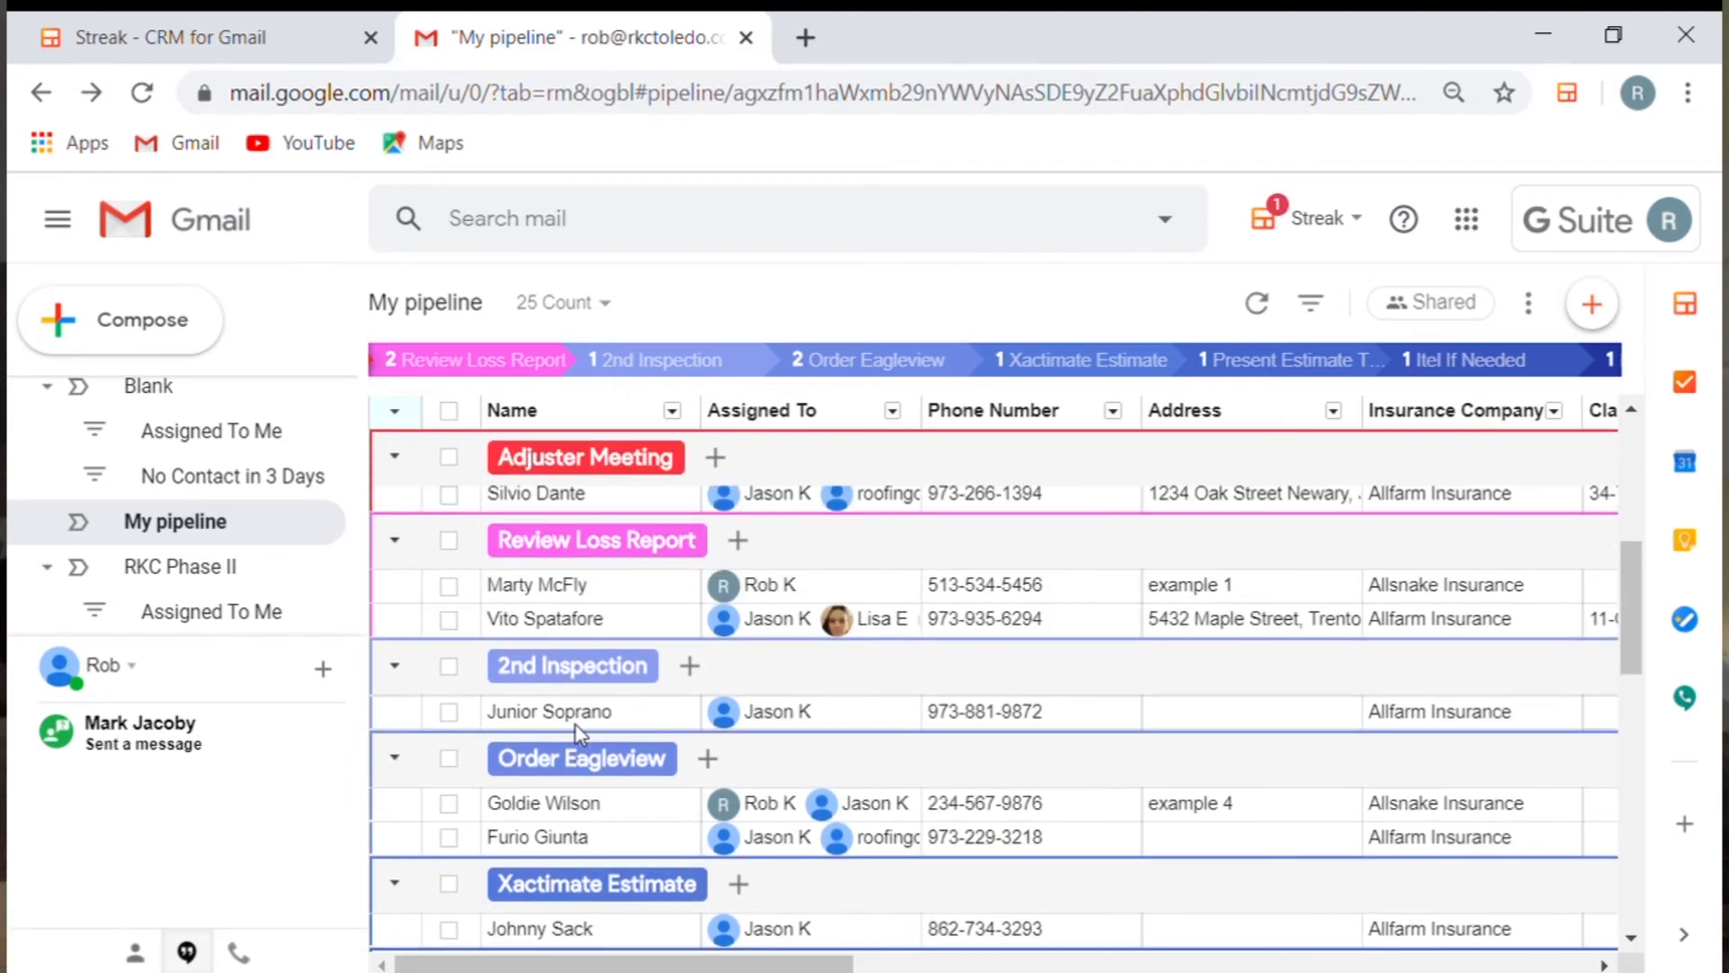
pyautogui.scroll(-5, 575, 726)
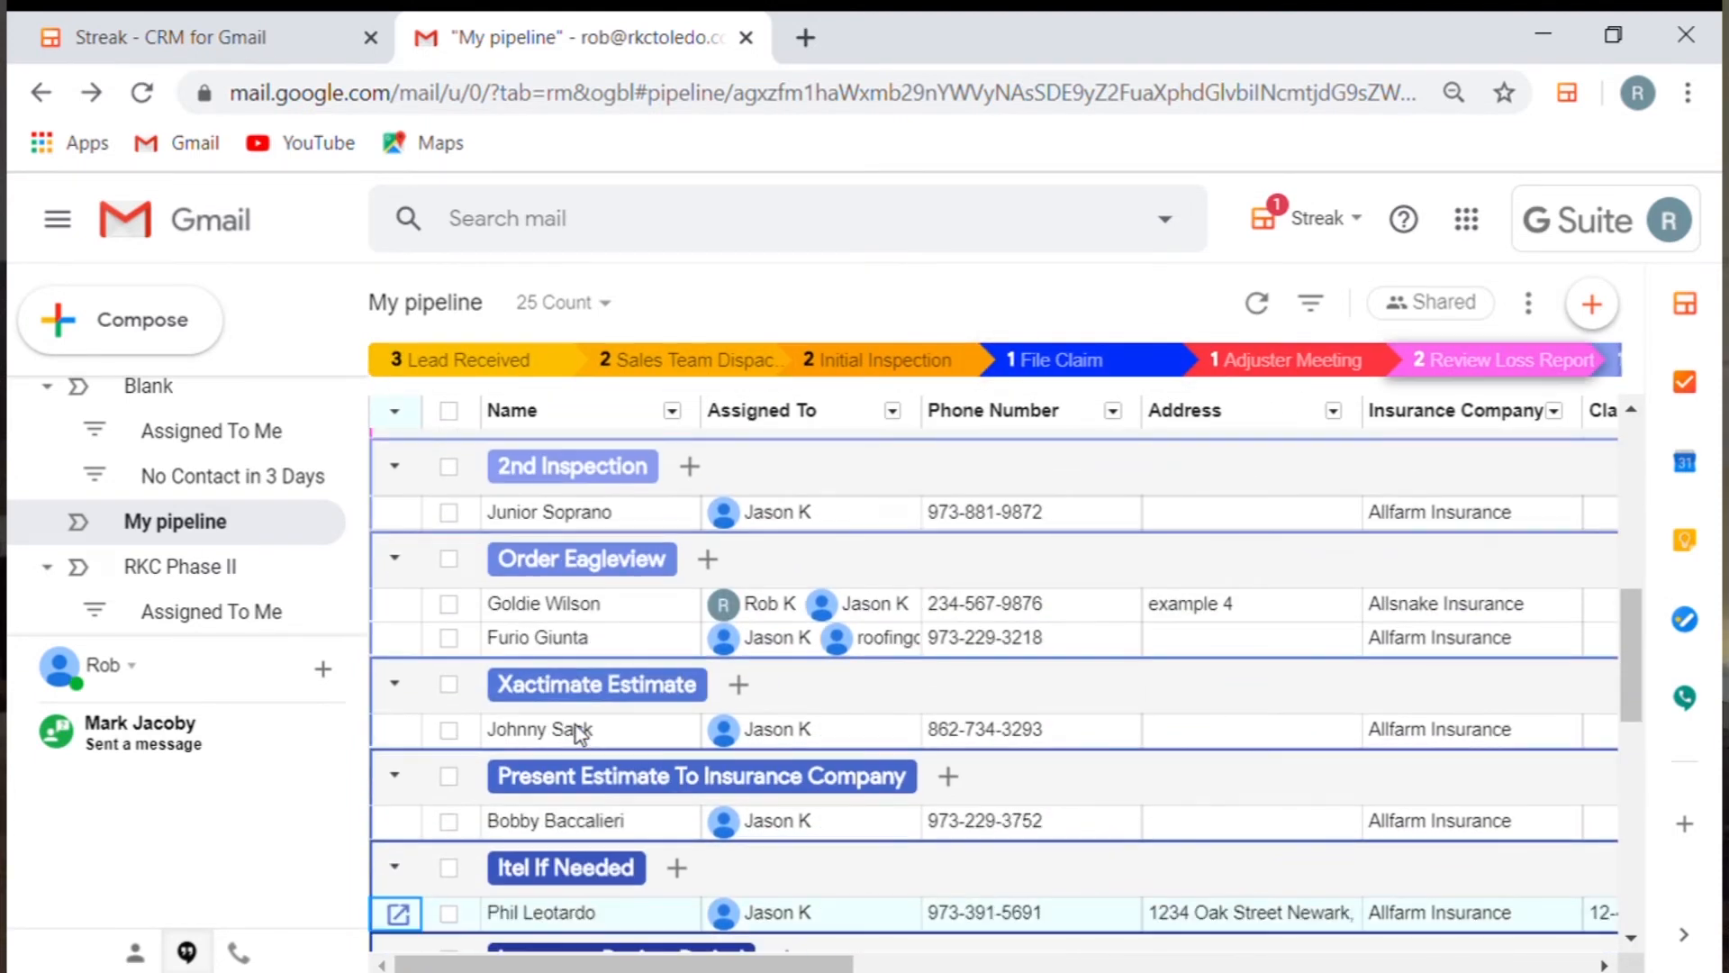
pyautogui.scroll(-1, 576, 726)
pyautogui.scroll(-3, 577, 732)
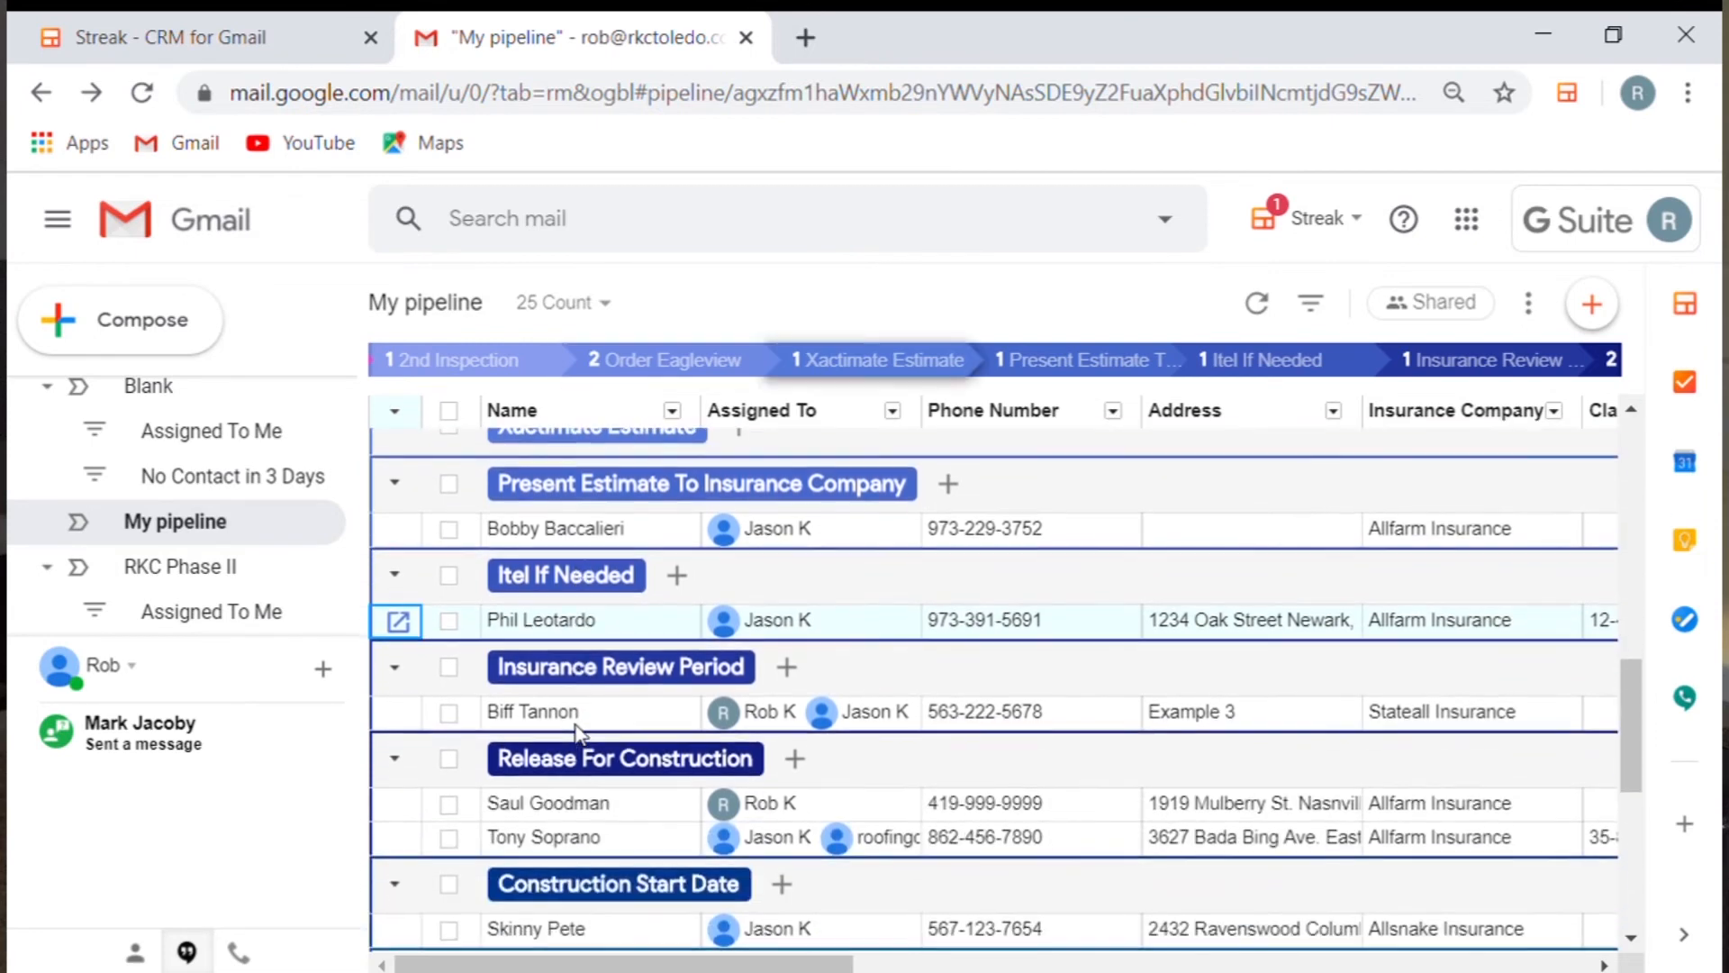
pyautogui.click(402, 705)
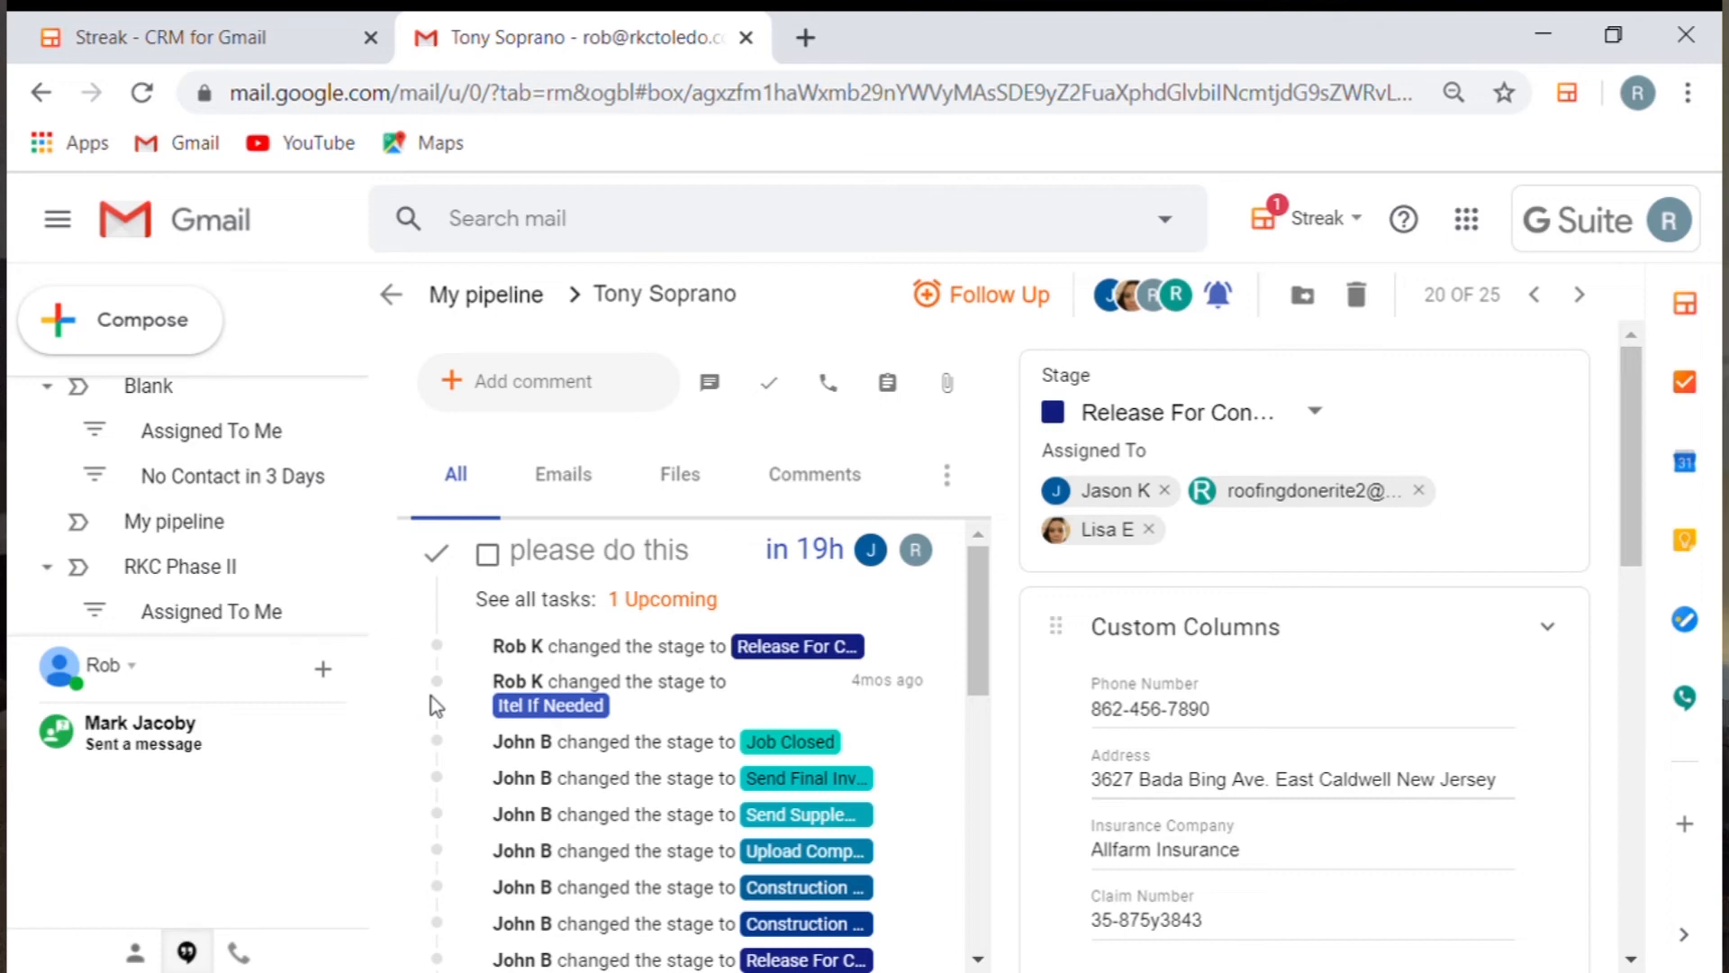
# Open the Google Drive folder linked in the record's Notes section
pyautogui.scroll(-2, 1304, 761)
pyautogui.scroll(-4, 1304, 761)
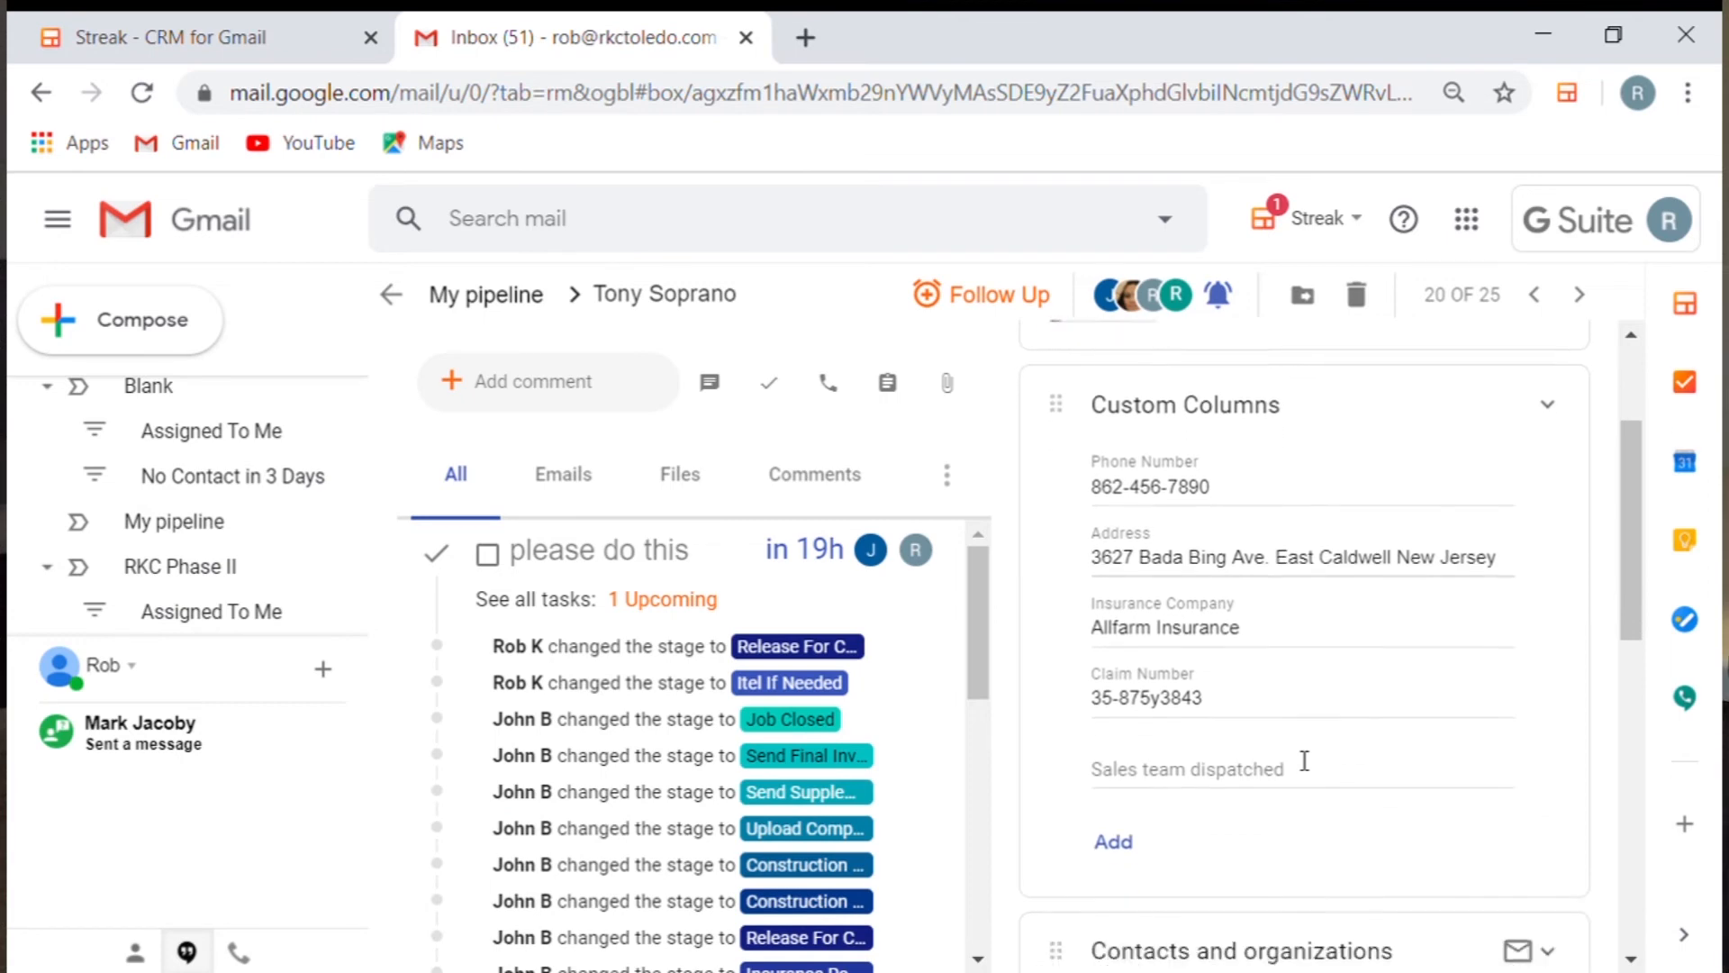
pyautogui.scroll(-4, 1297, 759)
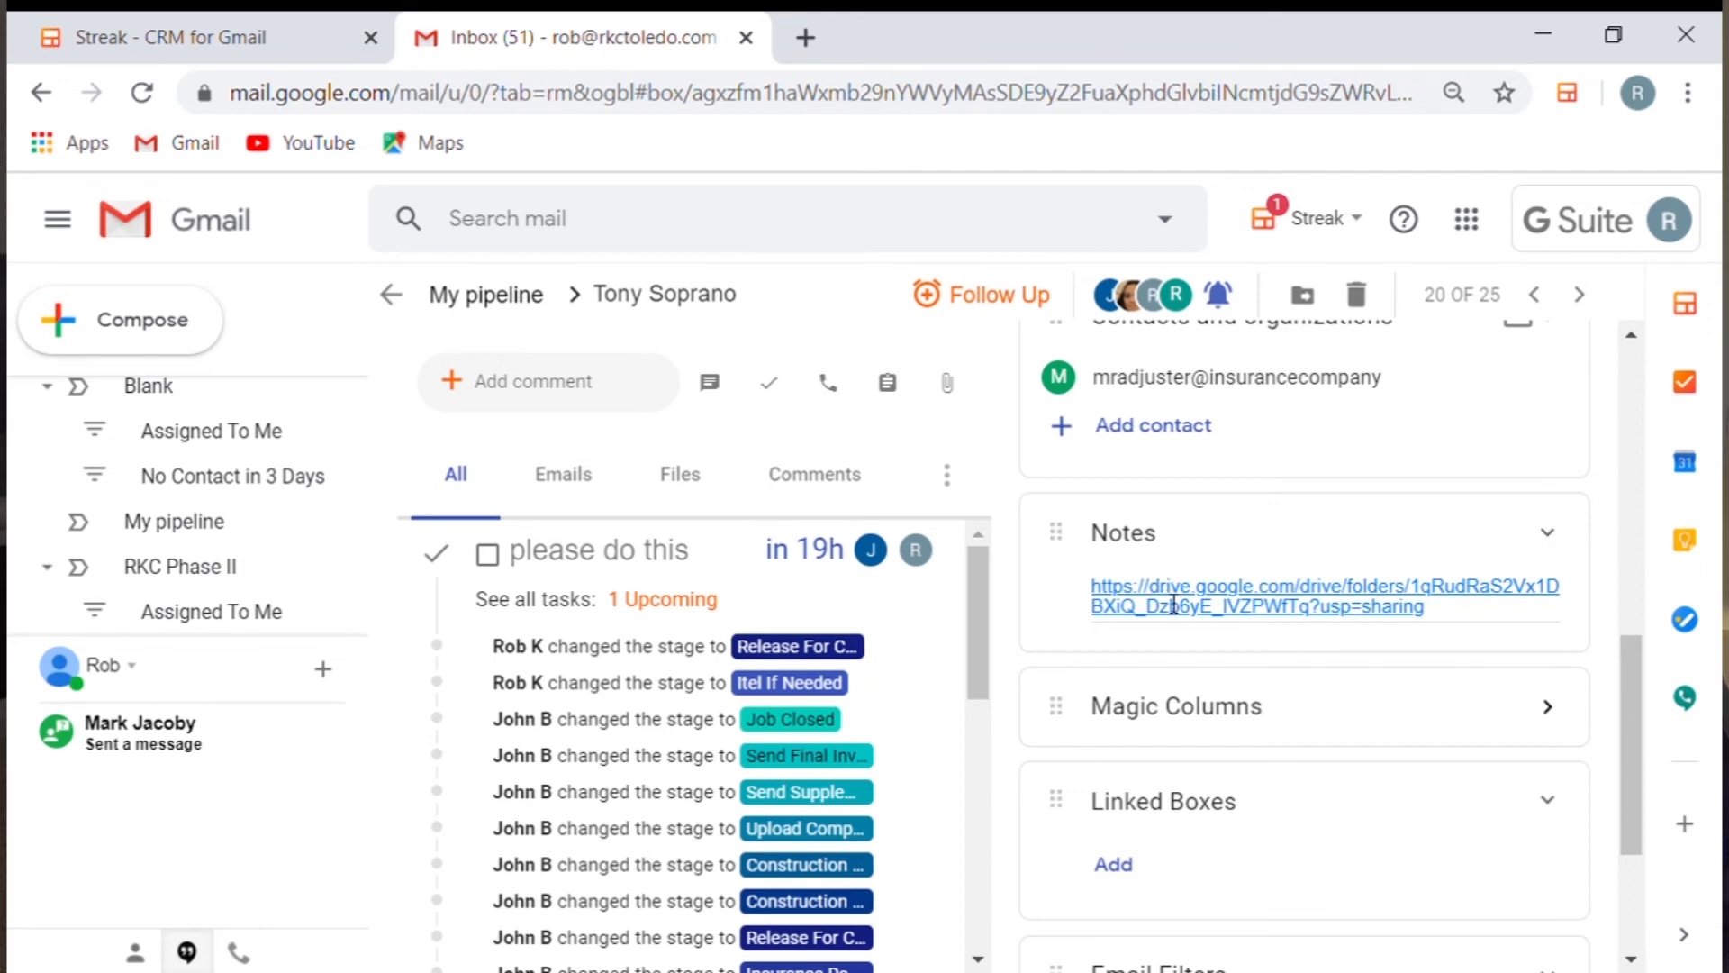
pyautogui.click(1173, 603)
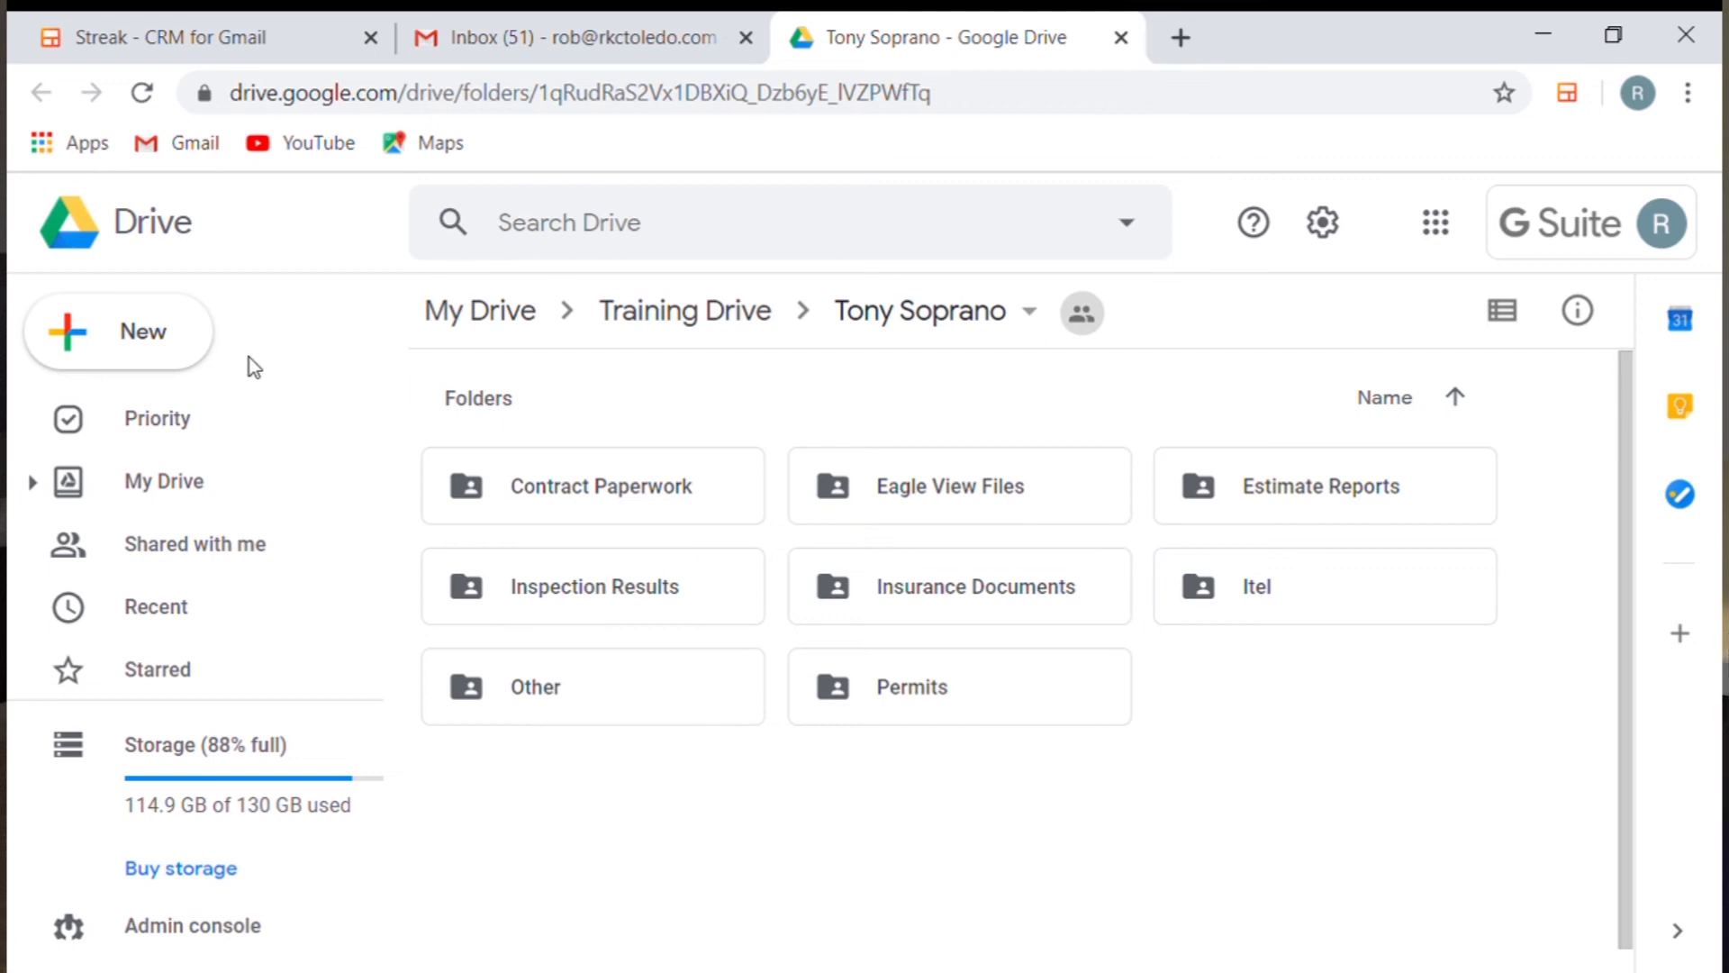
# Review the options for creating or uploading items in the client's Drive folder, and close them without choosing any
pyautogui.click(141, 340)
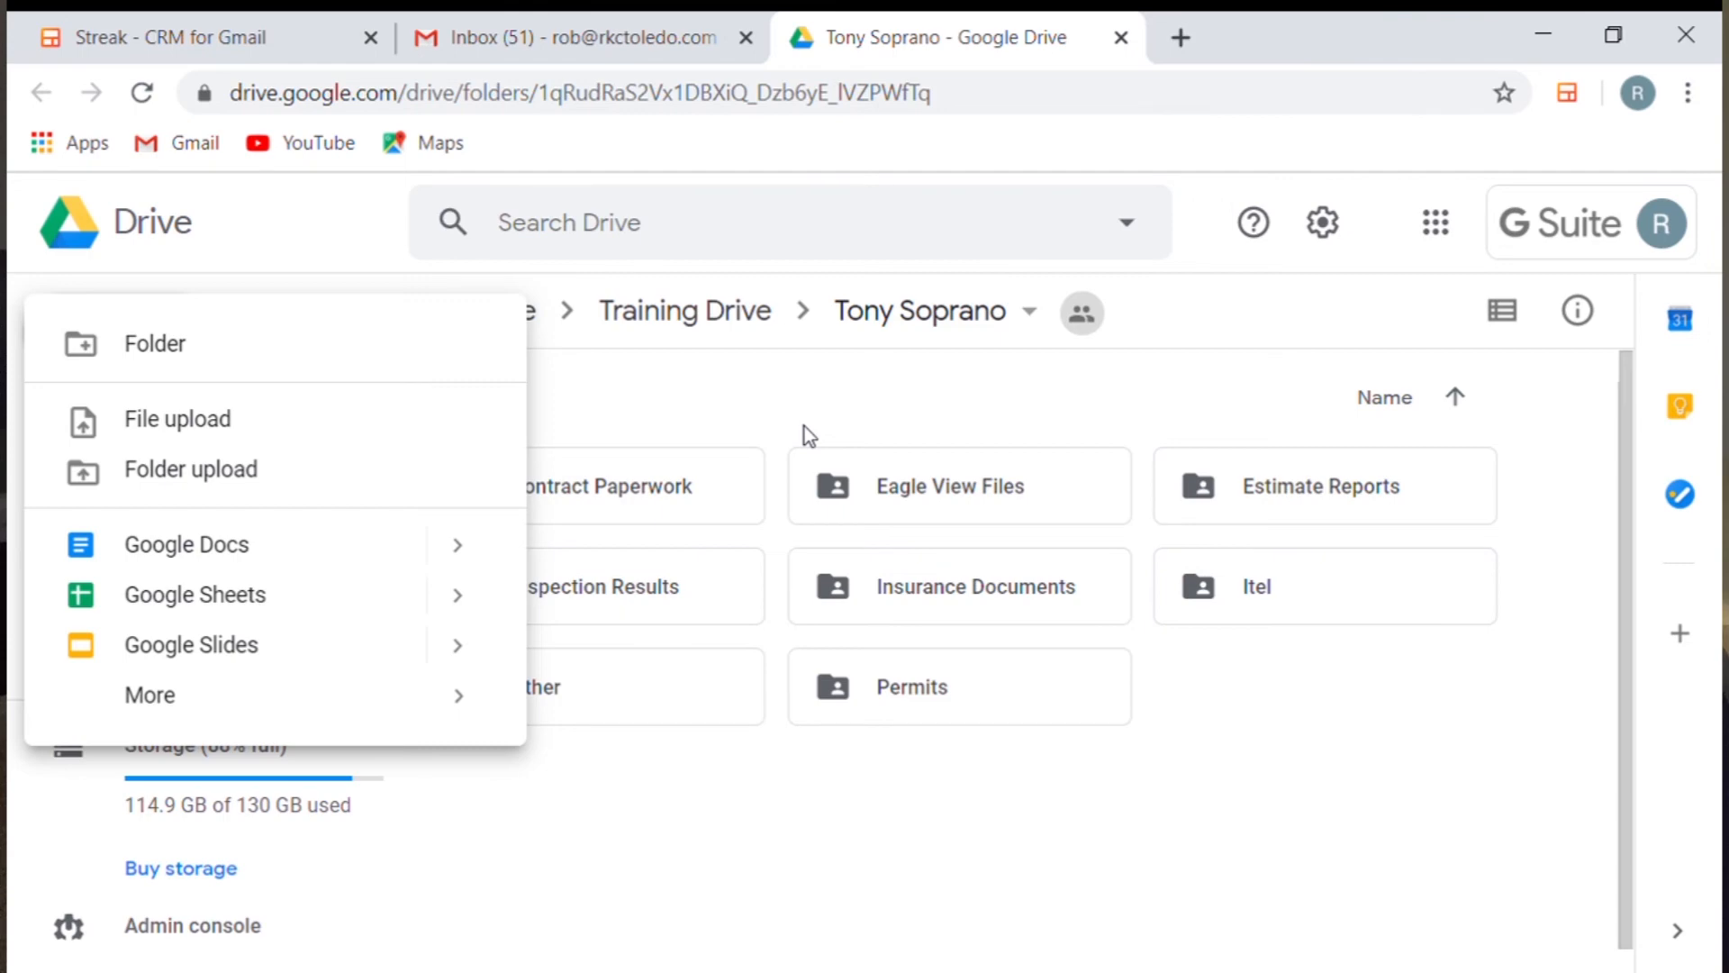
pyautogui.click(623, 397)
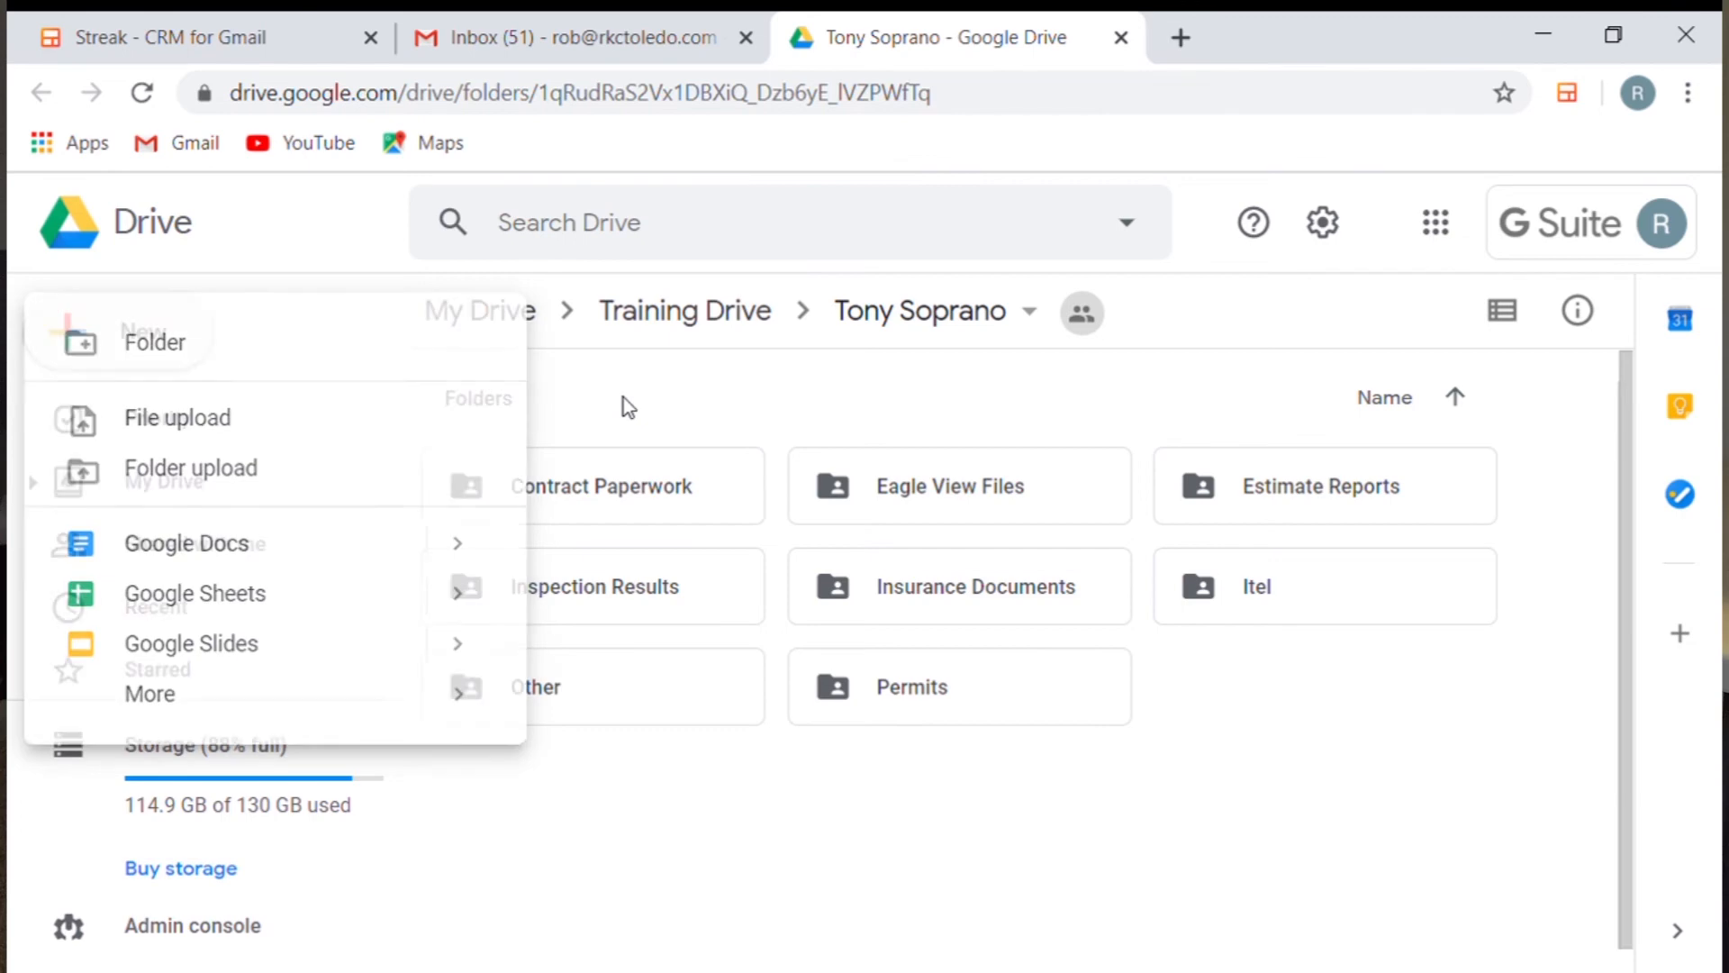